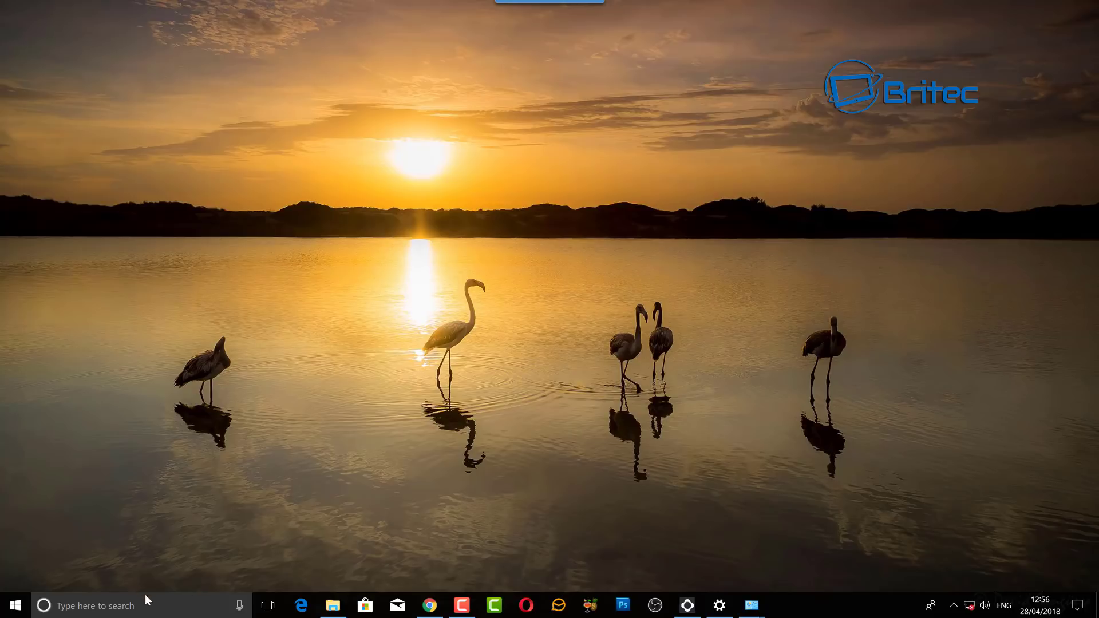
- Bring up the Network Connections window and check the commands available for the disabled Wi-Fi adapter
{"action": "mouse_move", "coordinate": [760, 606]}
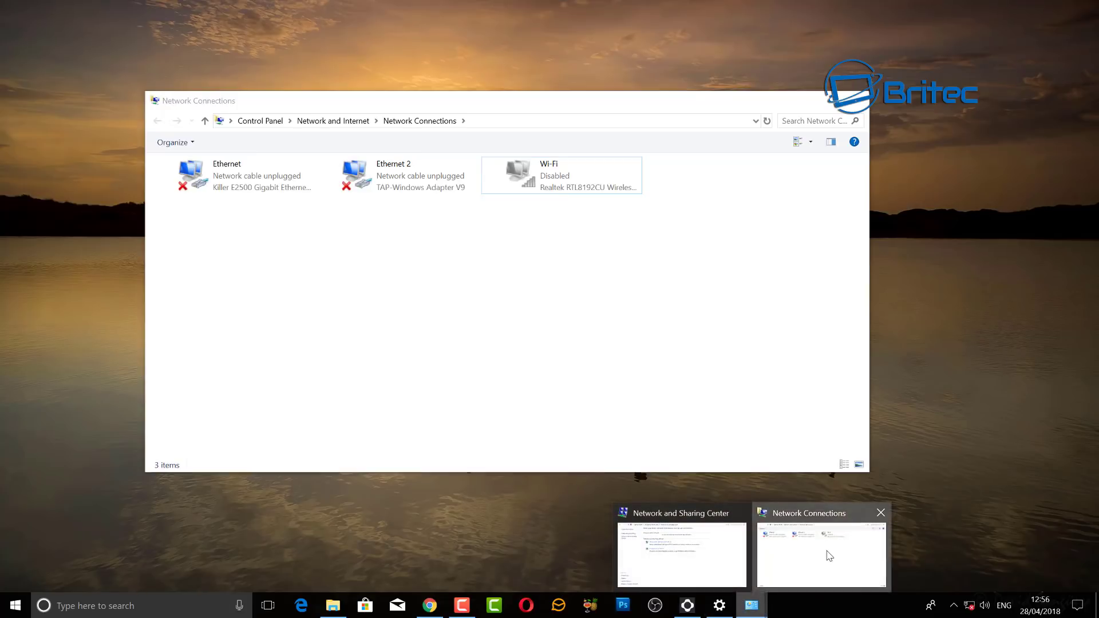
{"action": "left_click", "coordinate": [823, 562]}
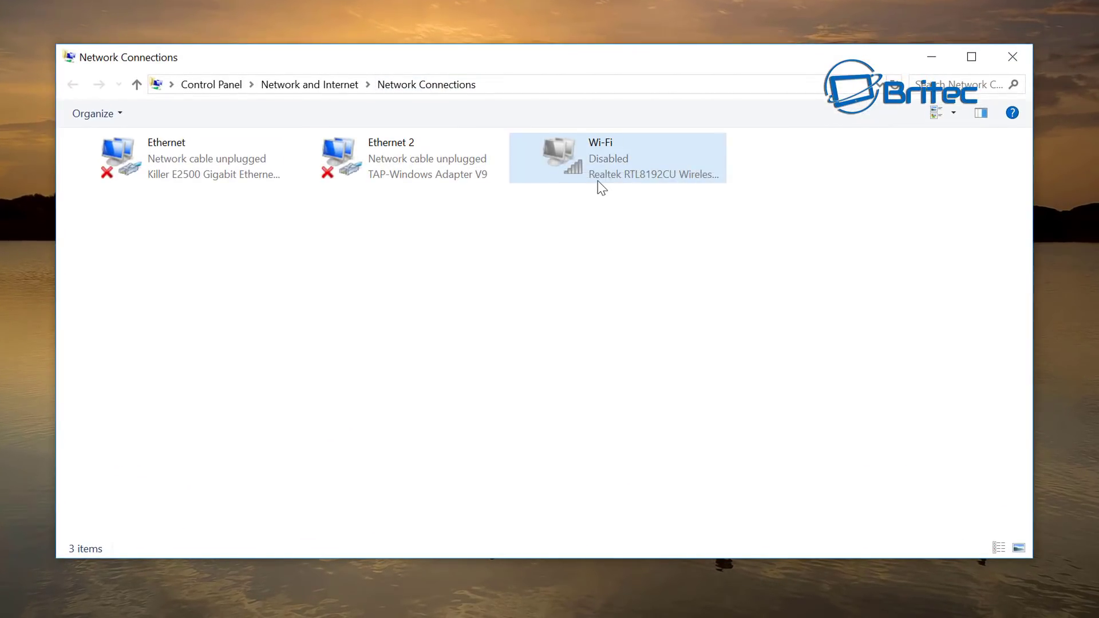
{"action": "left_click", "coordinate": [623, 152]}
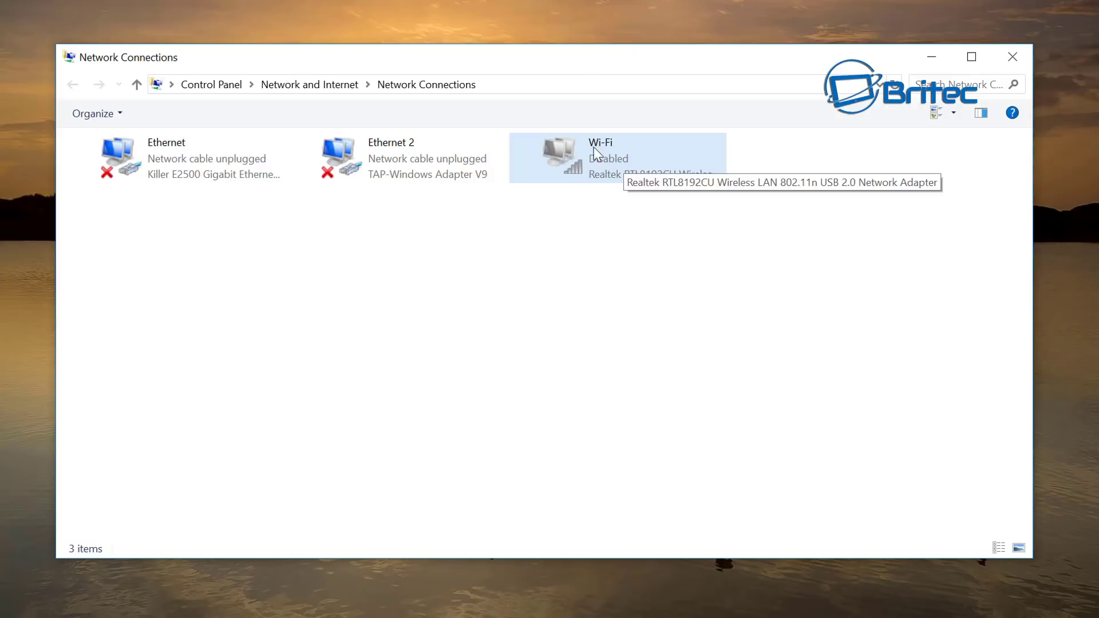
{"action": "left_click_drag", "start_coordinate": [520, 60], "coordinate": [539, 62]}
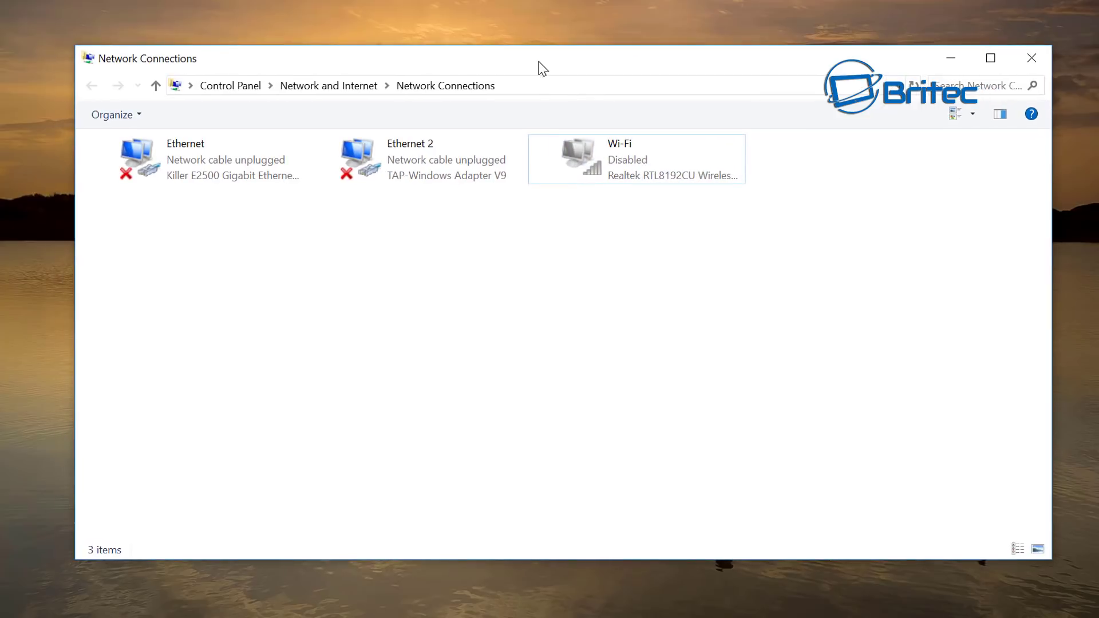
{"action": "right_click", "coordinate": [608, 153]}
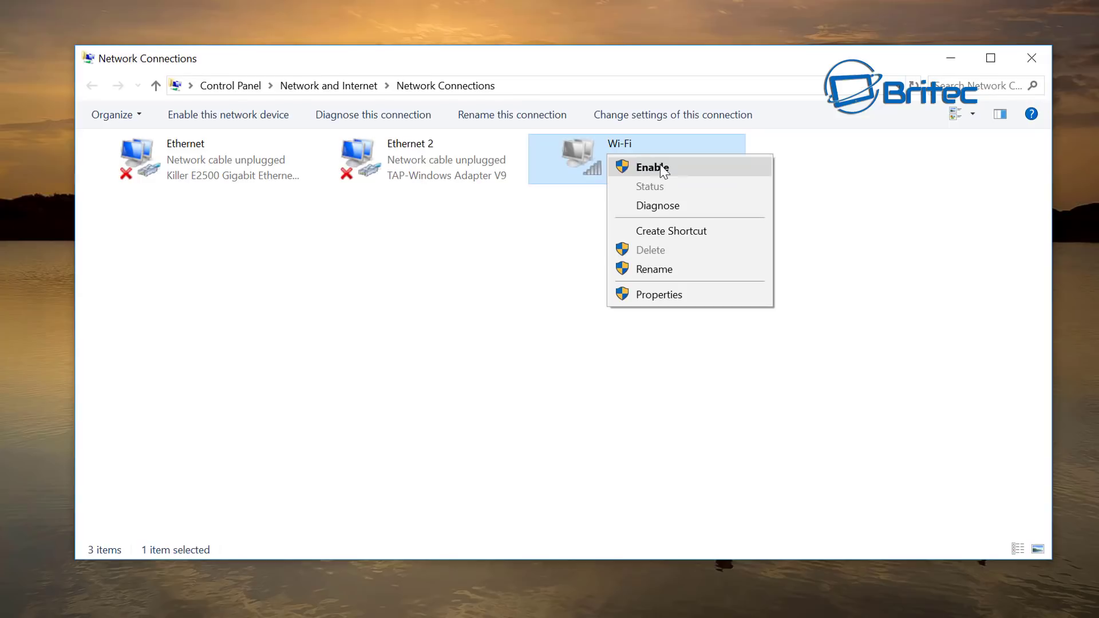
{"action": "left_click", "coordinate": [783, 237]}
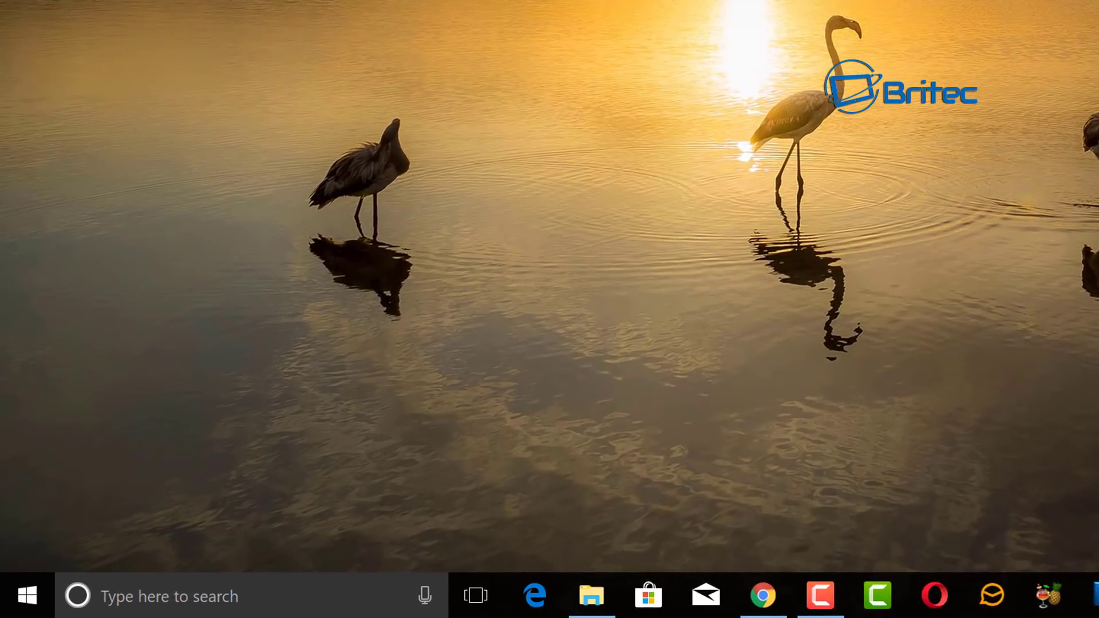
- Open Device Manager and select the Realtek RTL8192CU Wireless LAN 802.11n USB 2.0 adapter under Network adapters
{"action": "right_click", "coordinate": [11, 598]}
{"action": "left_click", "coordinate": [98, 109]}
{"action": "left_click_drag", "start_coordinate": [572, 0], "coordinate": [970, 0]}
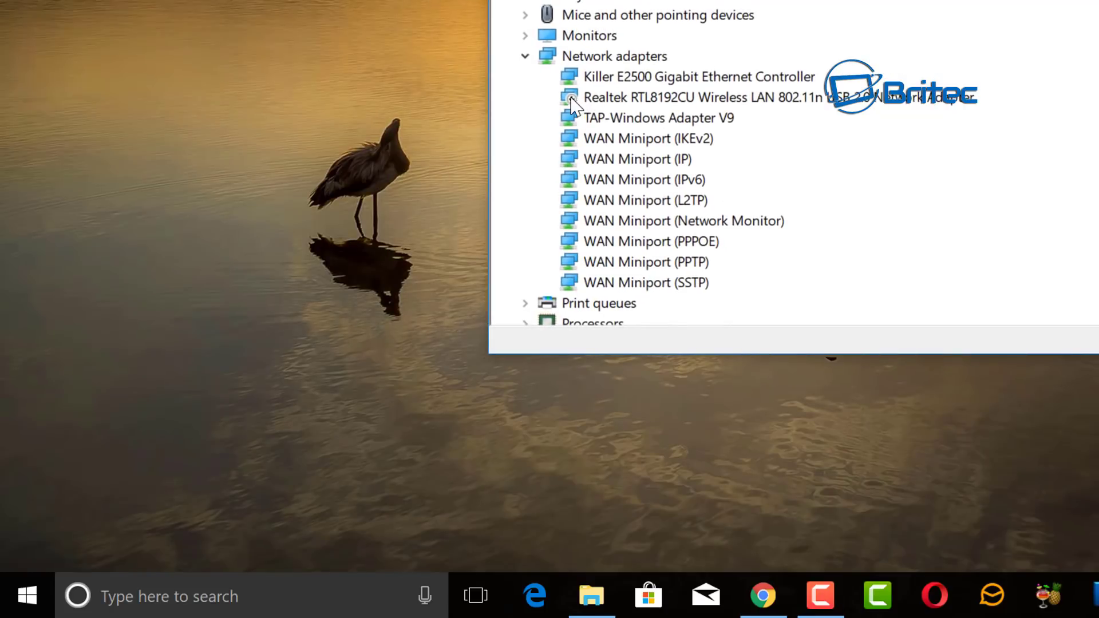
{"action": "left_click", "coordinate": [602, 98]}
{"action": "left_click", "coordinate": [582, 56]}
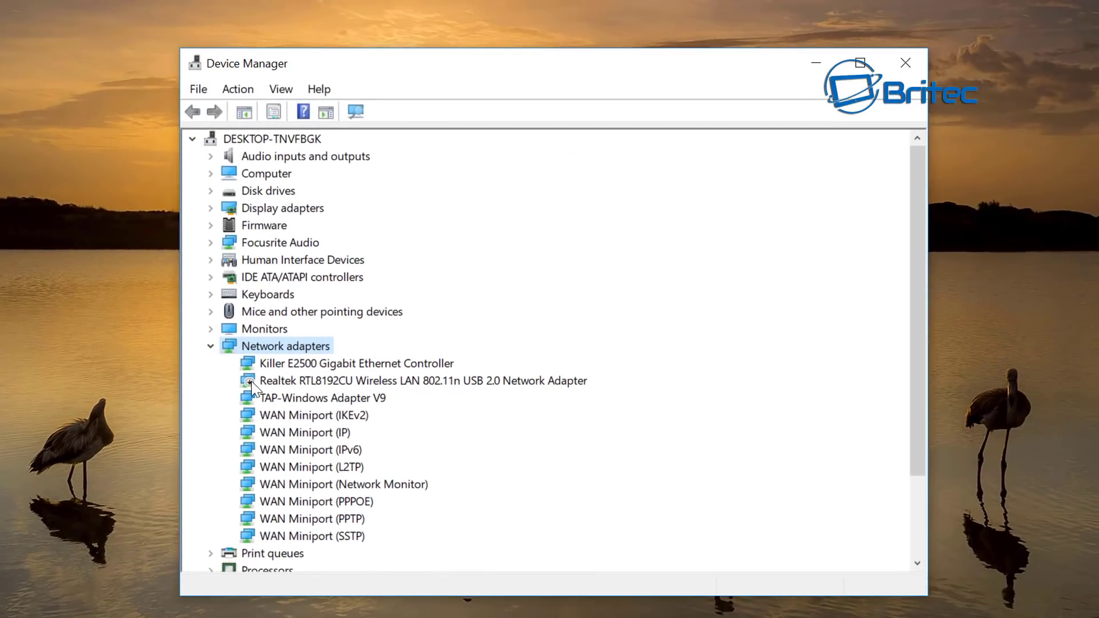
{"action": "left_click", "coordinate": [252, 381]}
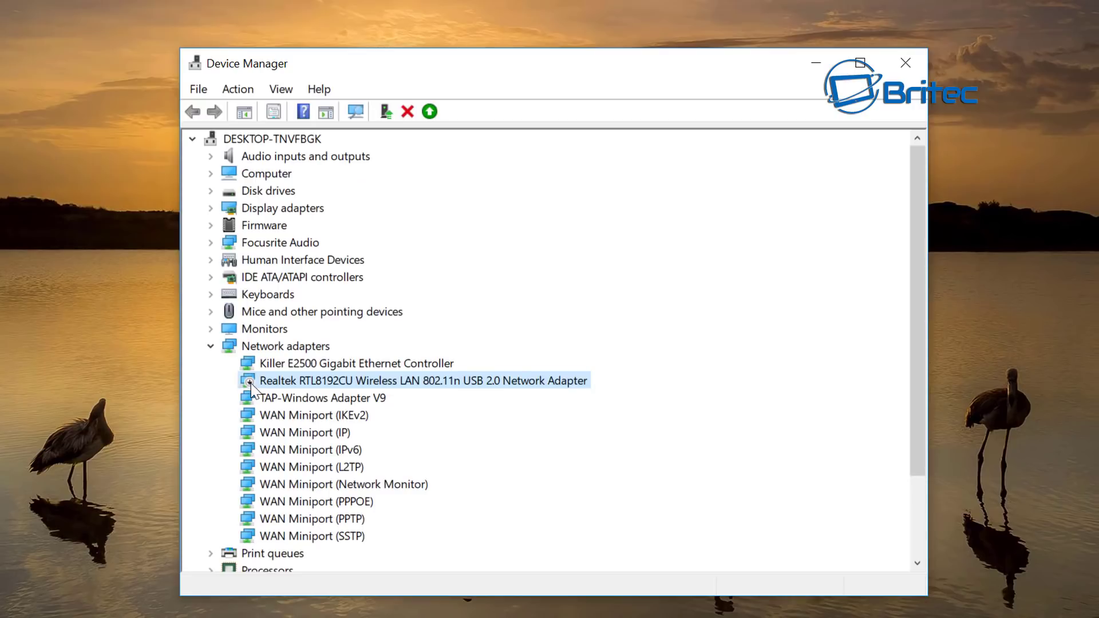
- Update the Realtek wireless adapter's driver by picking the Realtek RTL8192CU model from the drivers available on the computer
{"action": "right_click", "coordinate": [299, 380]}
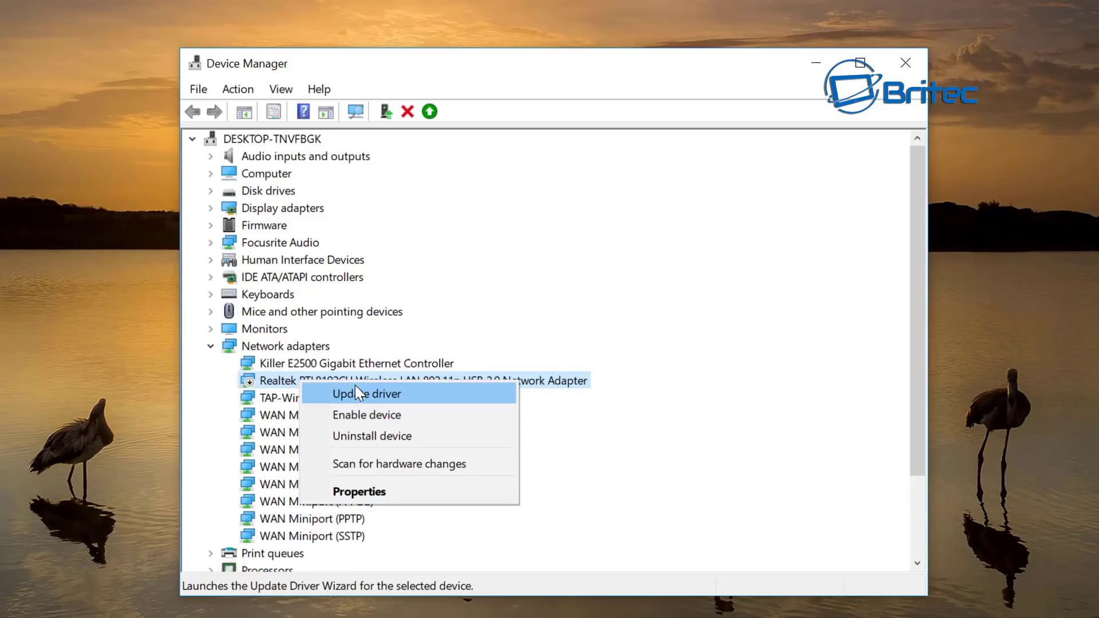
{"action": "left_click", "coordinate": [384, 393]}
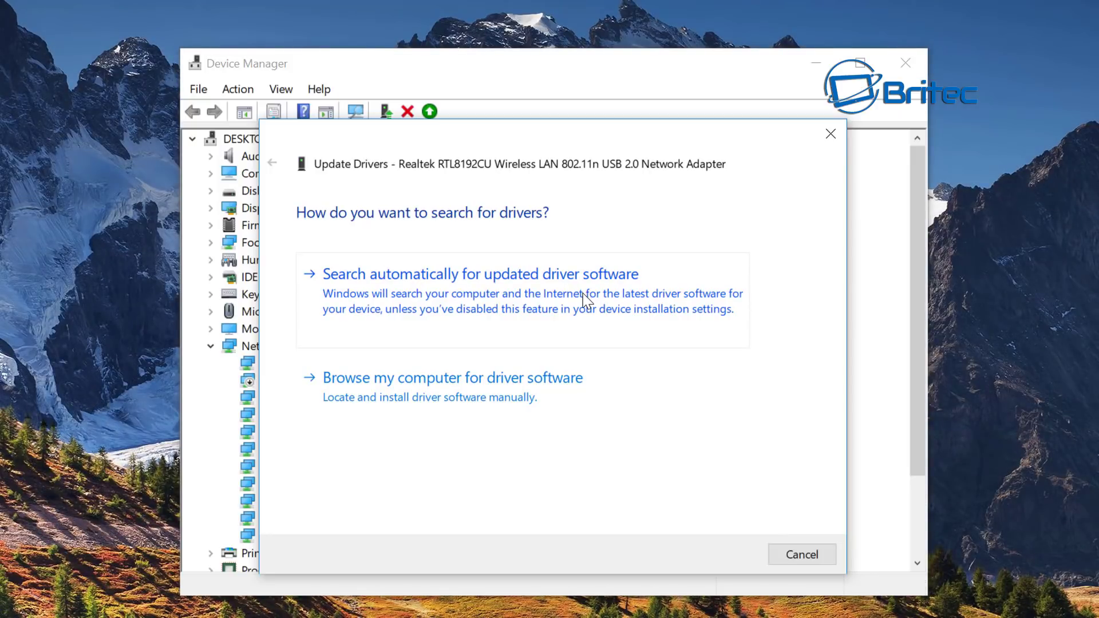
{"action": "left_click", "coordinate": [437, 393]}
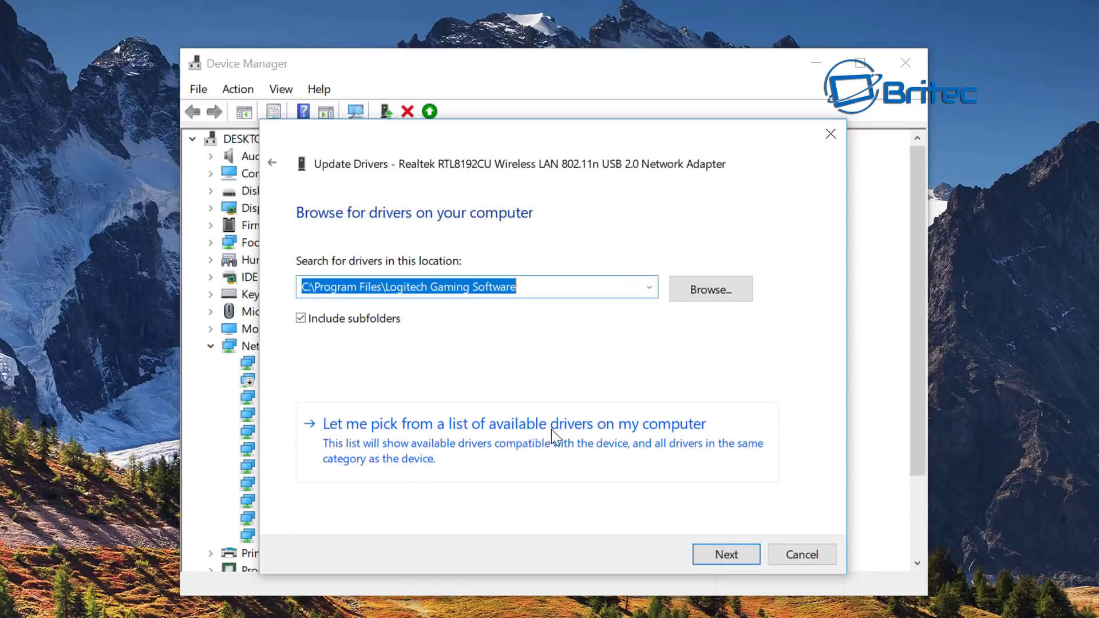
{"action": "left_click", "coordinate": [599, 443]}
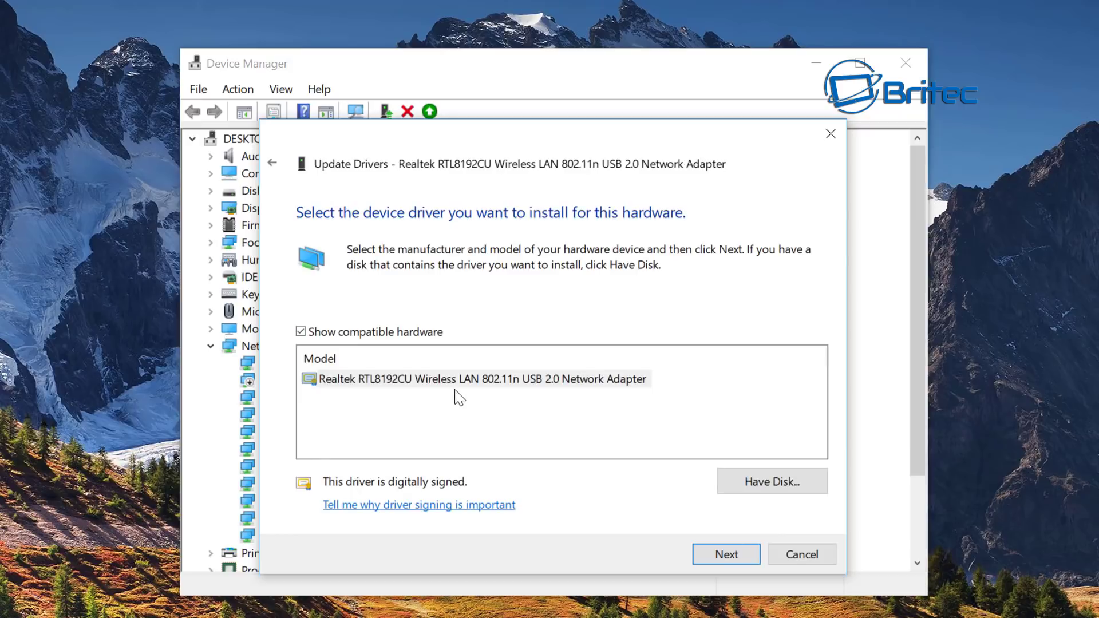
{"action": "left_click", "coordinate": [553, 383]}
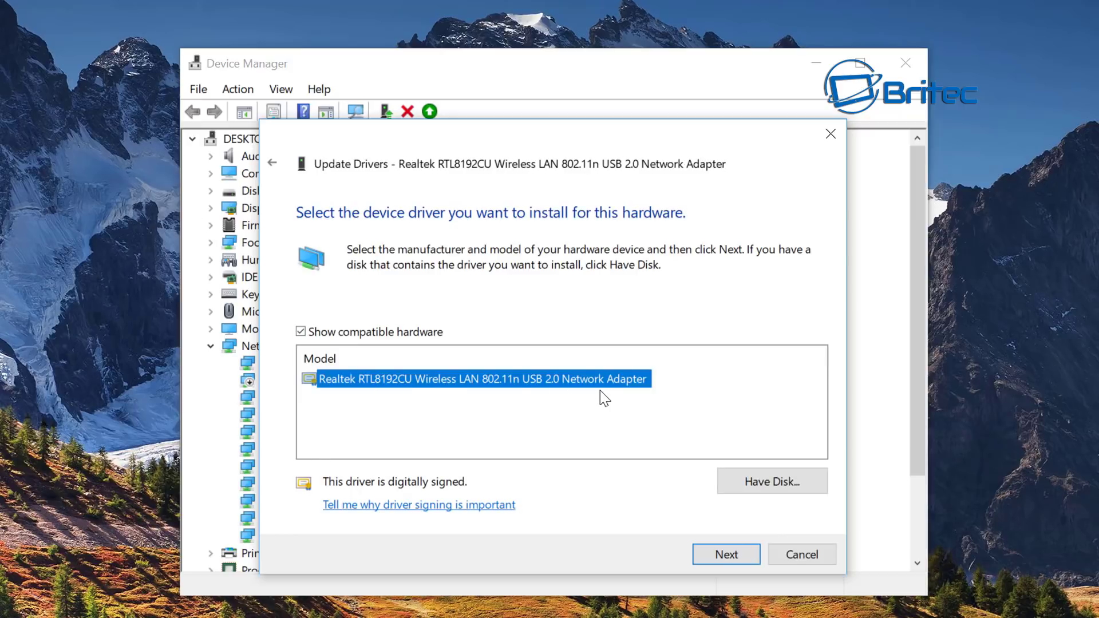
{"action": "left_click", "coordinate": [728, 554]}
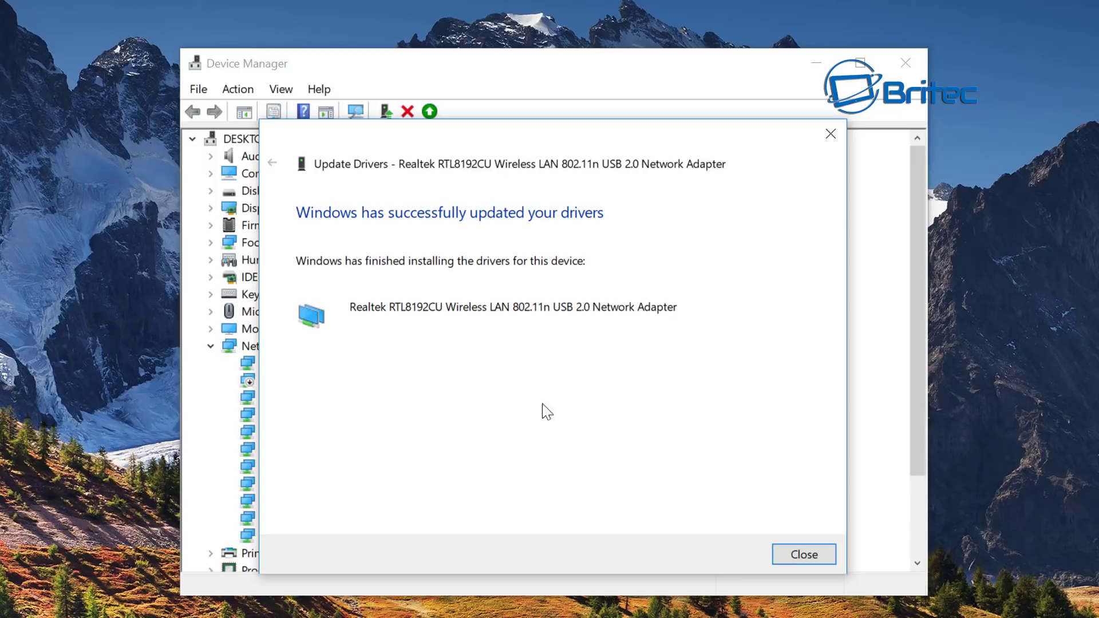
{"action": "left_click", "coordinate": [795, 557]}
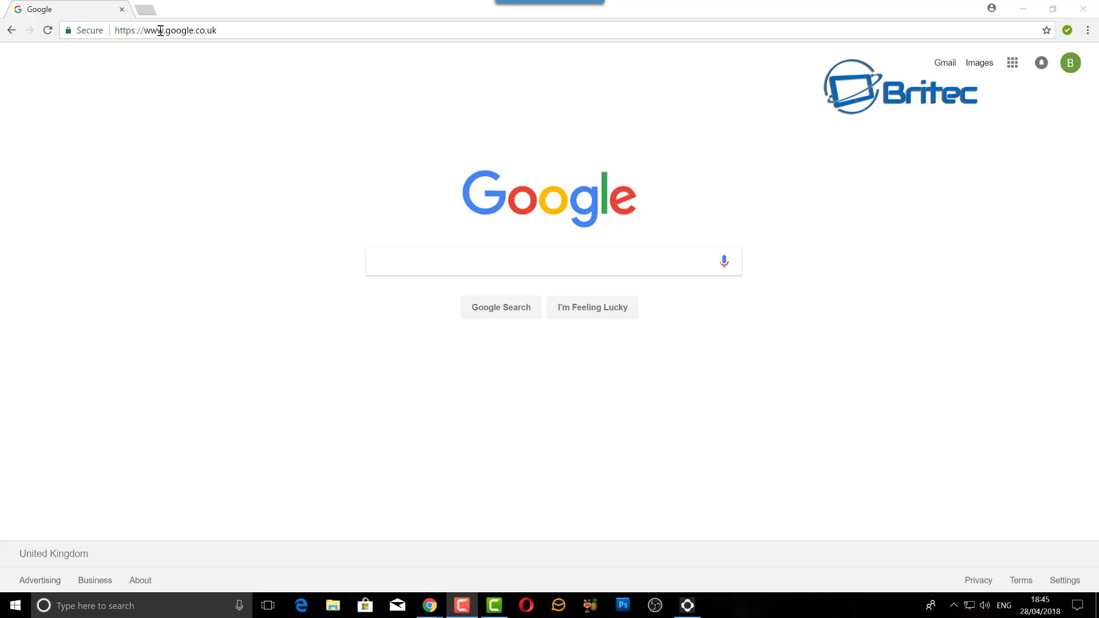
- Load the router's admin page at 192.168.0.1 in the browser and sign in to the Hub 3.0 settings
{"action": "left_click", "coordinate": [161, 30]}
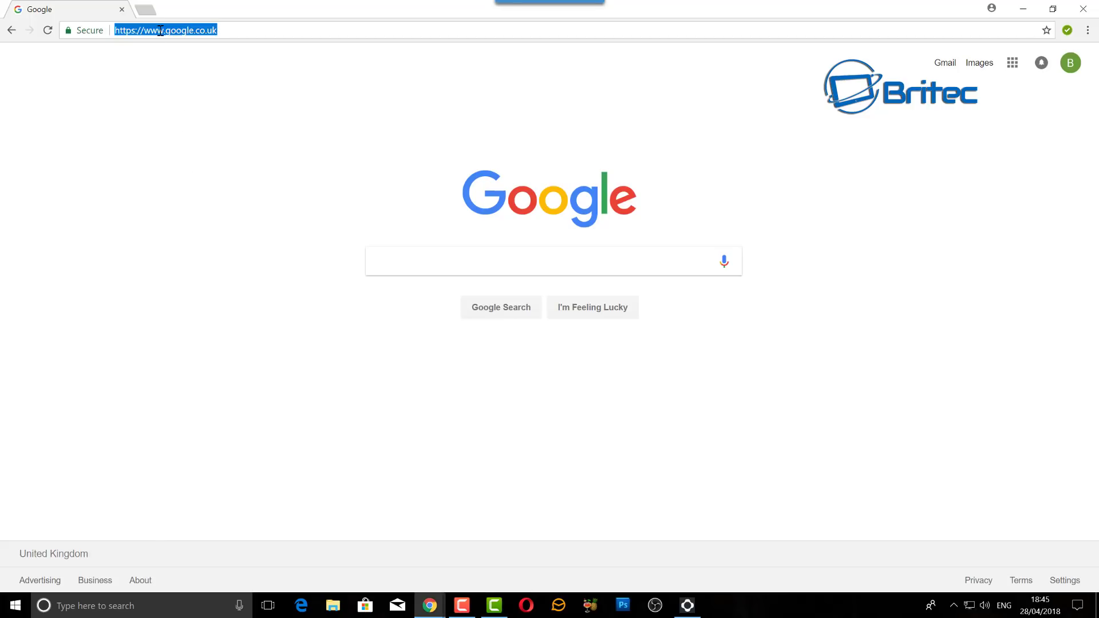
{"action": "type", "text": "192.1"}
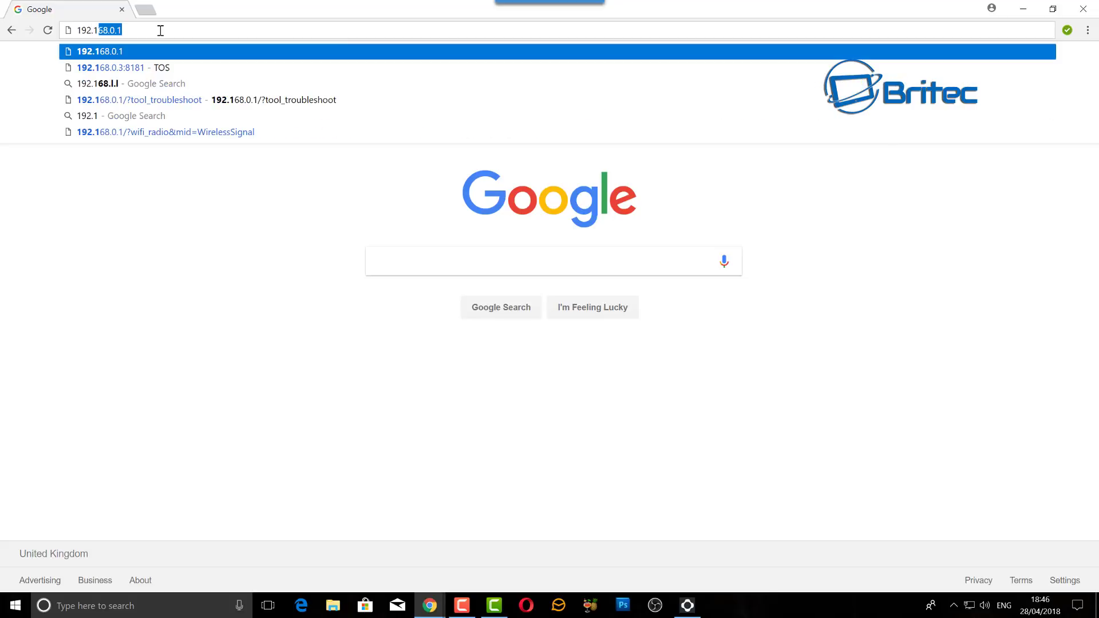
{"action": "type", "text": "68"}
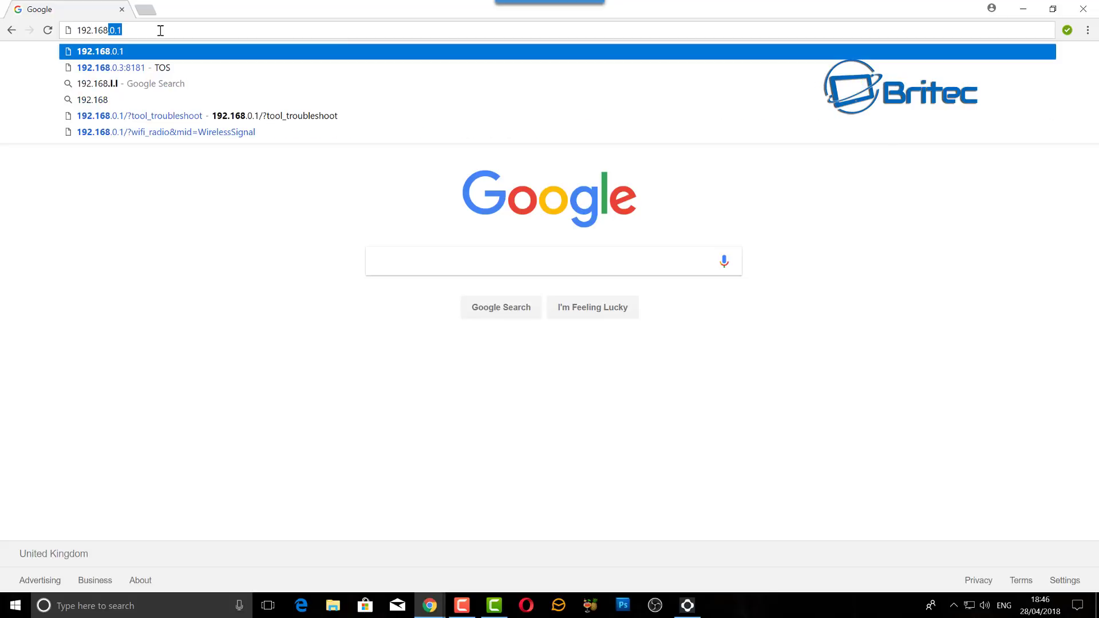
{"action": "type", "text": ".0.1"}
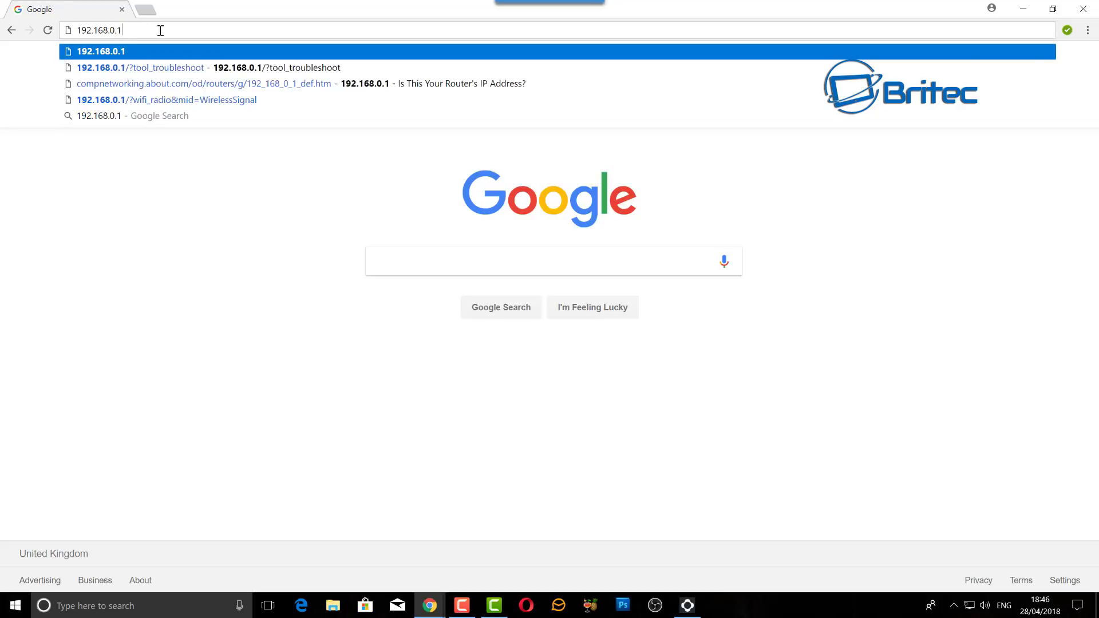
{"action": "key", "text": "Return"}
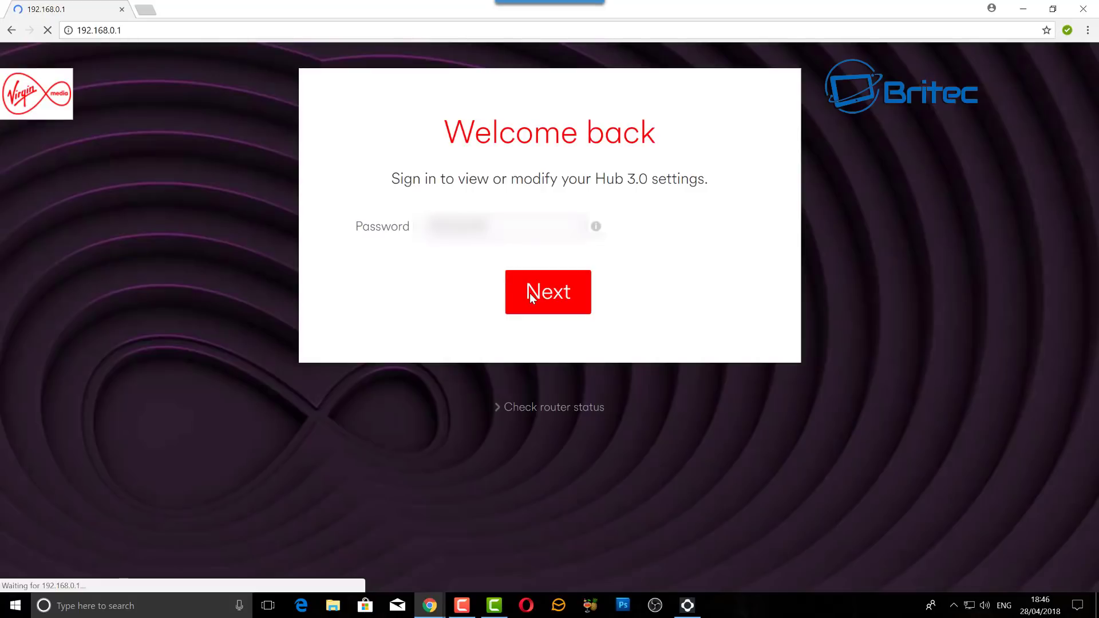
{"action": "left_click", "coordinate": [530, 293]}
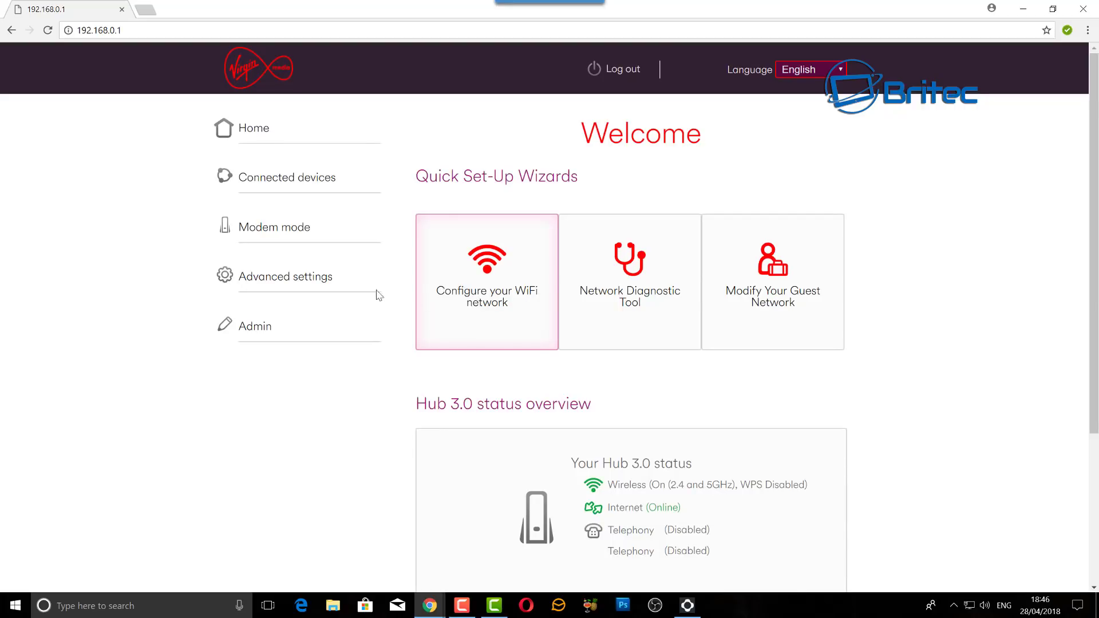
- Open the Wireless signal page within the router's advanced wireless settings
{"action": "left_click", "coordinate": [302, 284]}
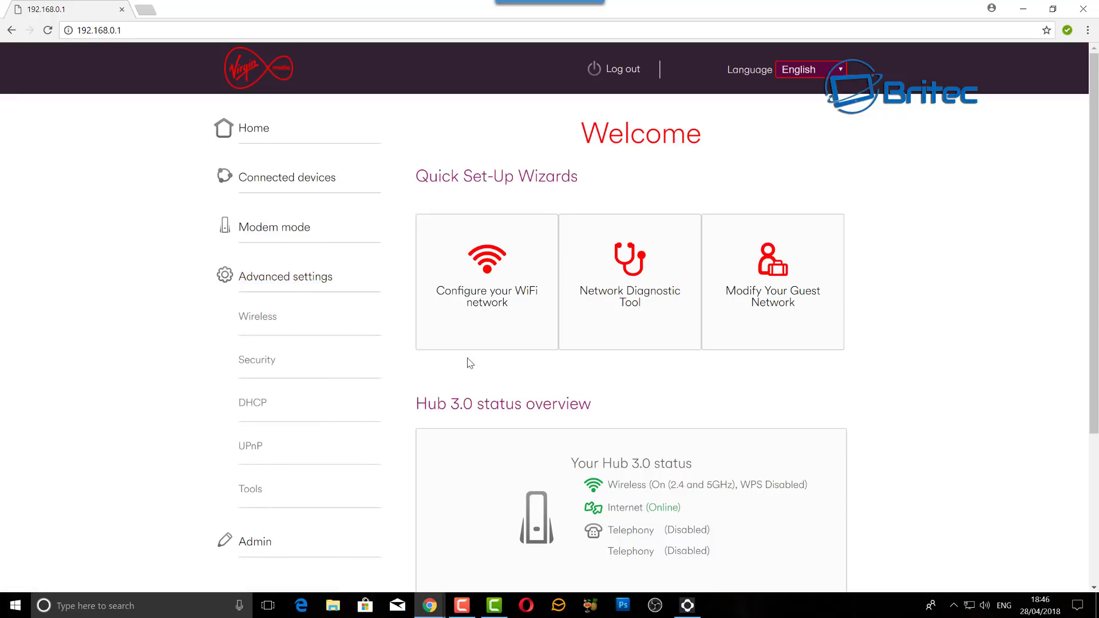
{"action": "left_click", "coordinate": [271, 318]}
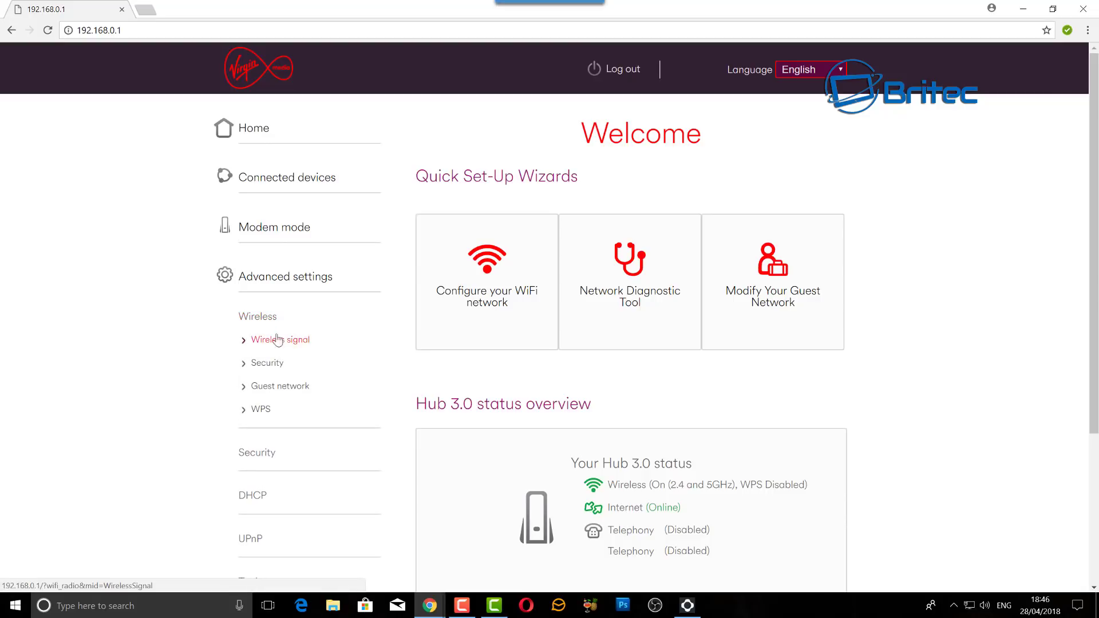
{"action": "left_click", "coordinate": [268, 318]}
{"action": "left_click", "coordinate": [269, 320]}
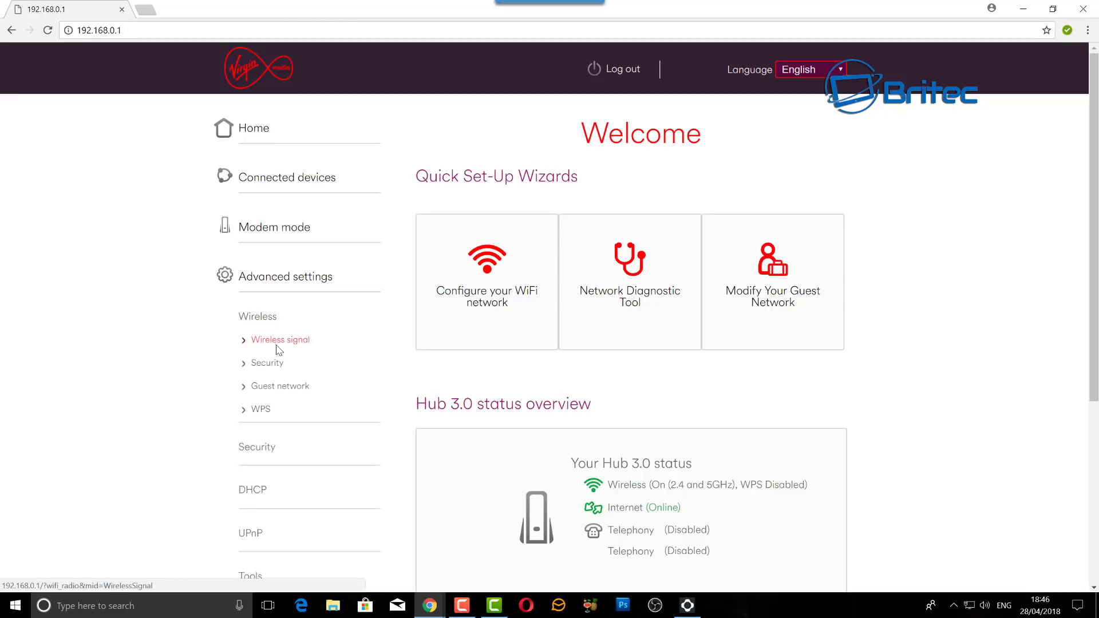
{"action": "left_click", "coordinate": [277, 342]}
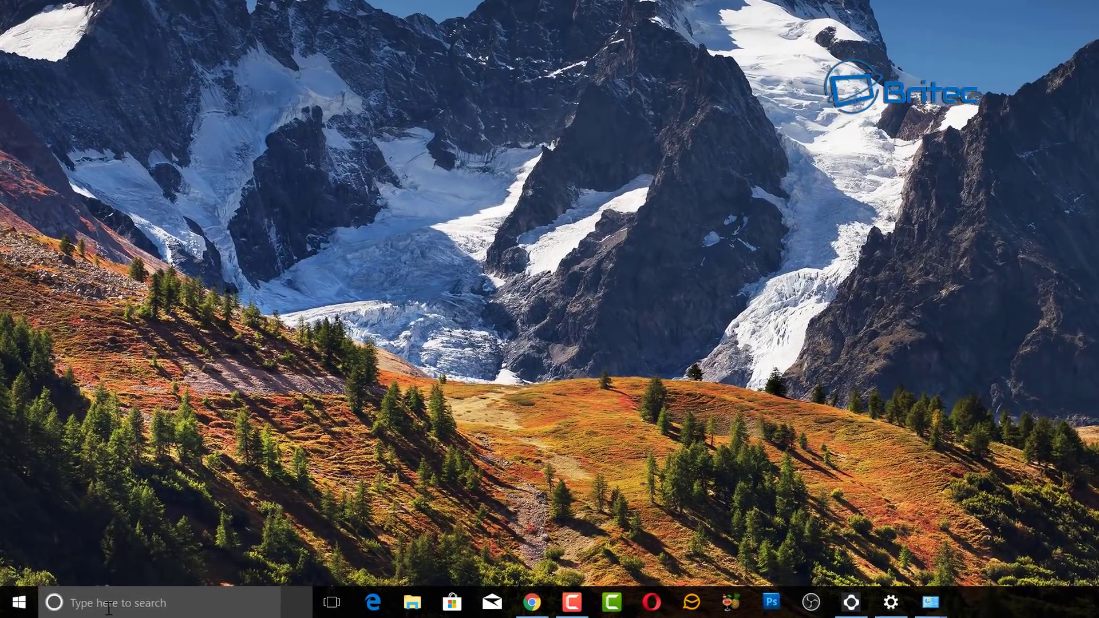
- Search Windows for "services", open the Services desktop app and enlarge its window
{"action": "left_click", "coordinate": [89, 607]}
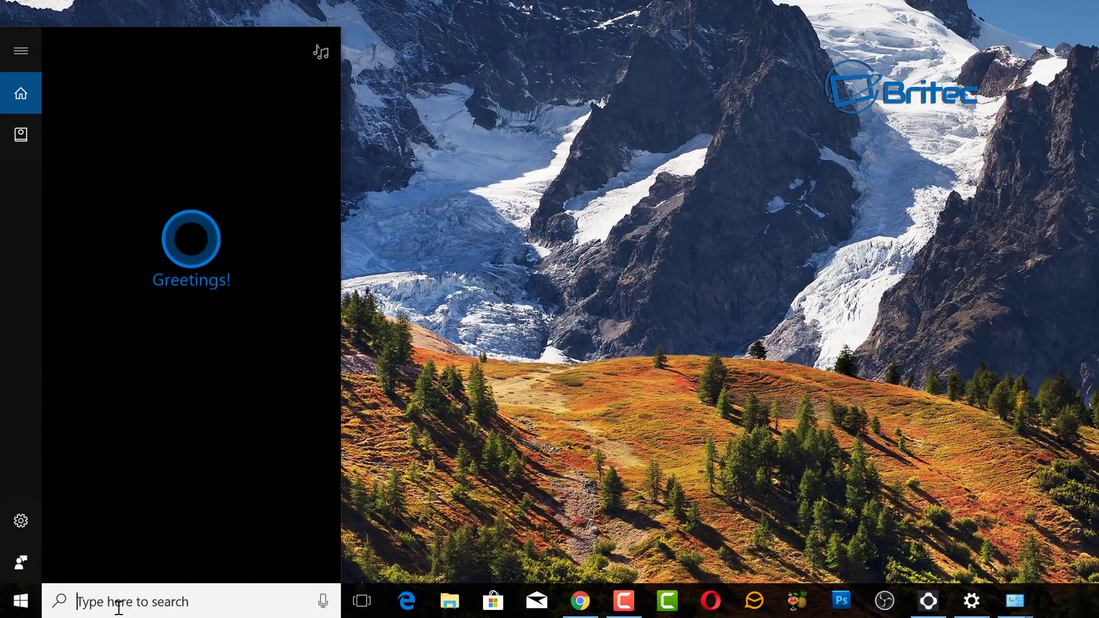
{"action": "type", "text": "services"}
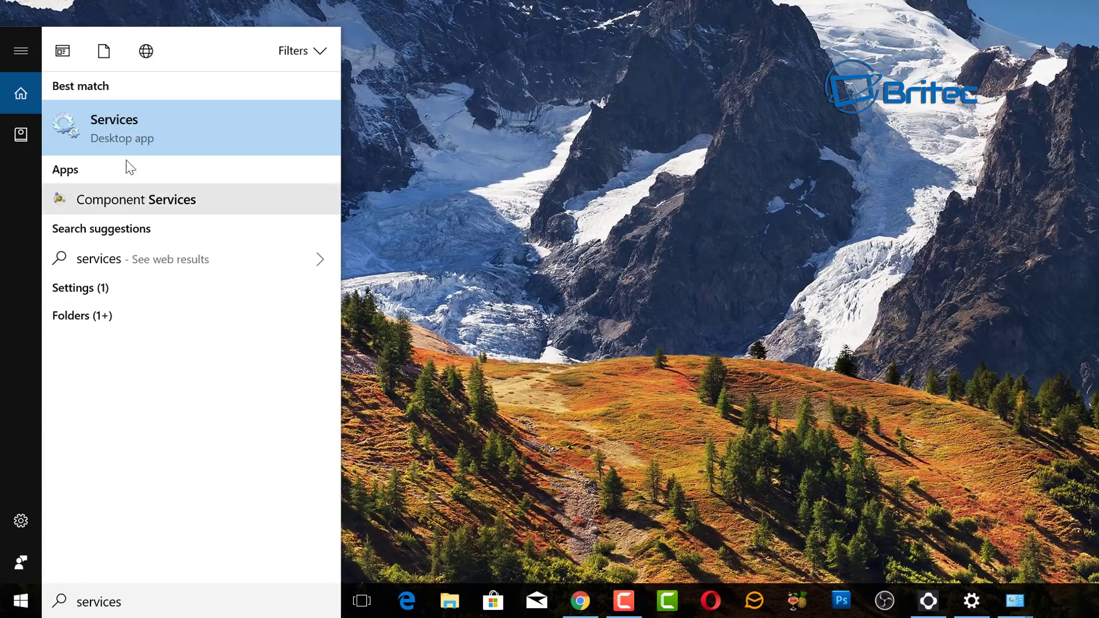
{"action": "left_click", "coordinate": [121, 121]}
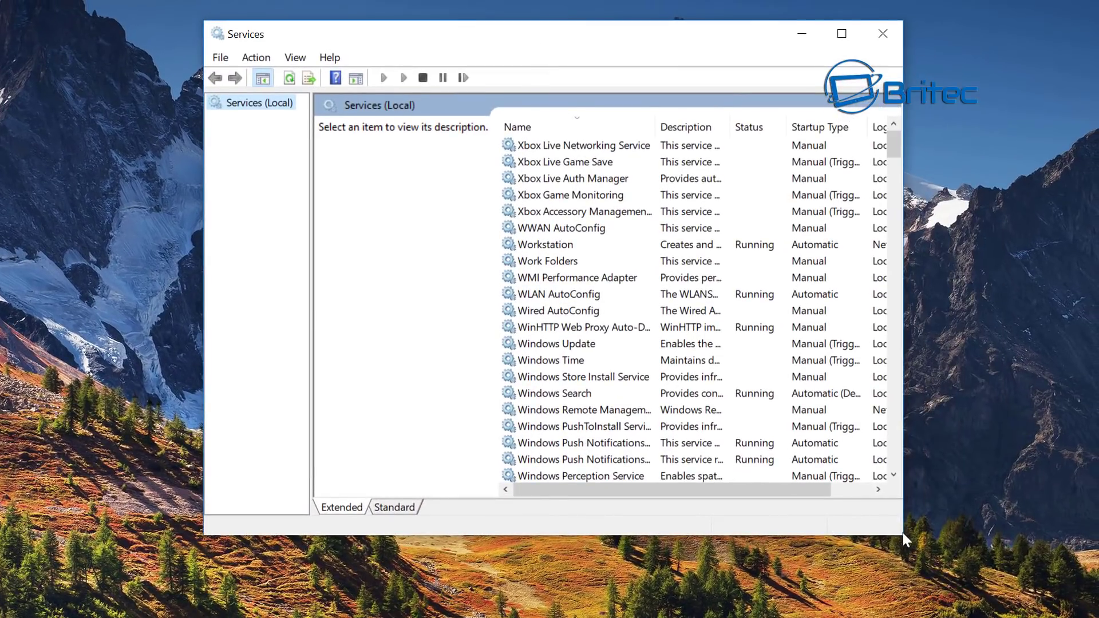
{"action": "left_click_drag", "start_coordinate": [902, 534], "coordinate": [1098, 617]}
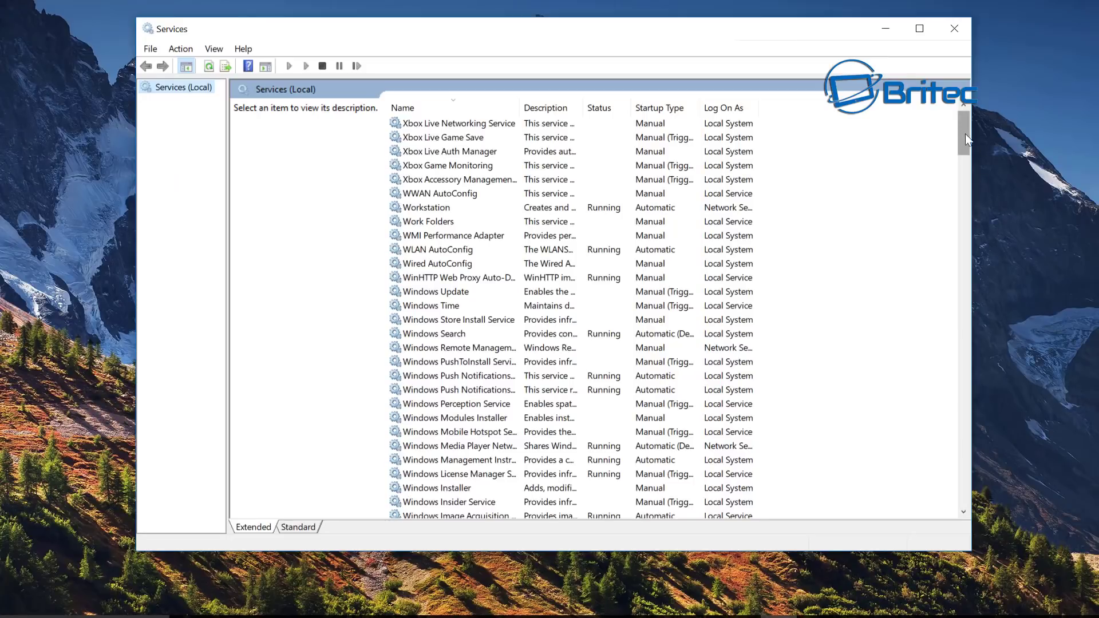
- Find the Wired AutoConfig and WLAN AutoConfig services, compare their descriptions, and open the WLAN AutoConfig properties
{"action": "mouse_move", "coordinate": [965, 139]}
{"action": "left_mouse_down"}
{"action": "mouse_move", "coordinate": [953, 212]}
{"action": "mouse_move", "coordinate": [954, 155]}
{"action": "left_mouse_up"}
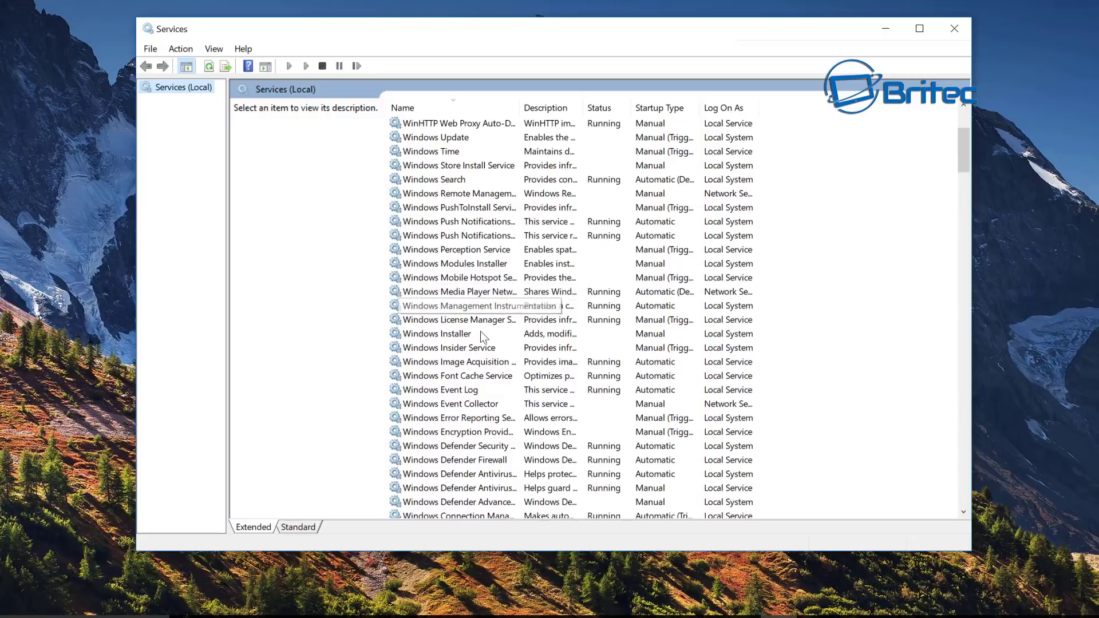
{"action": "scroll", "coordinate": [475, 315], "scroll_direction": "up", "scroll_amount": 2}
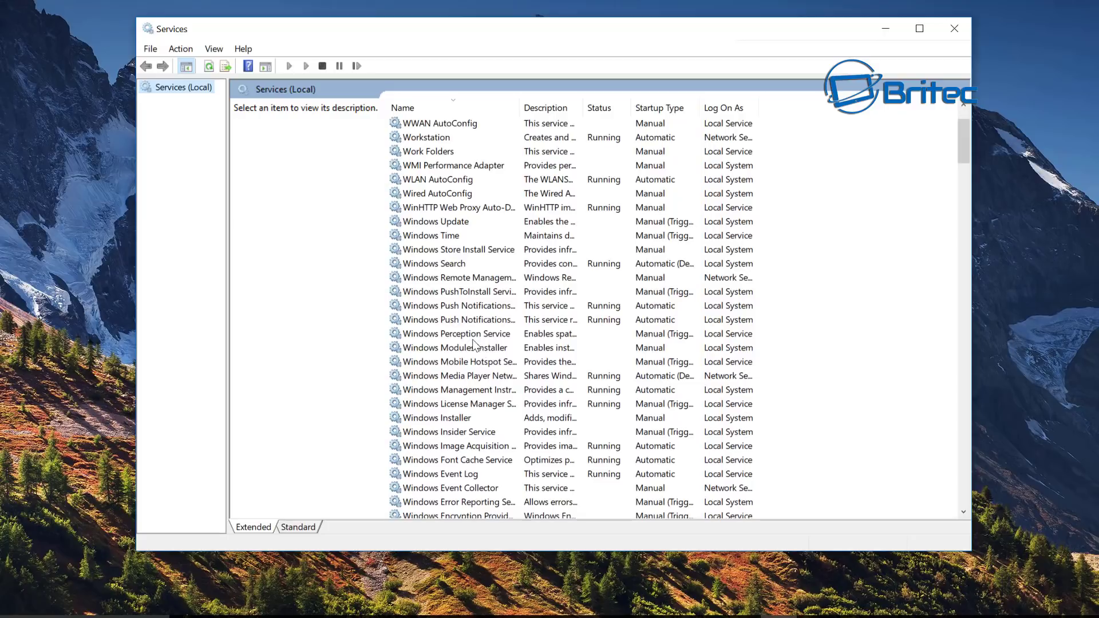
{"action": "left_click", "coordinate": [435, 197]}
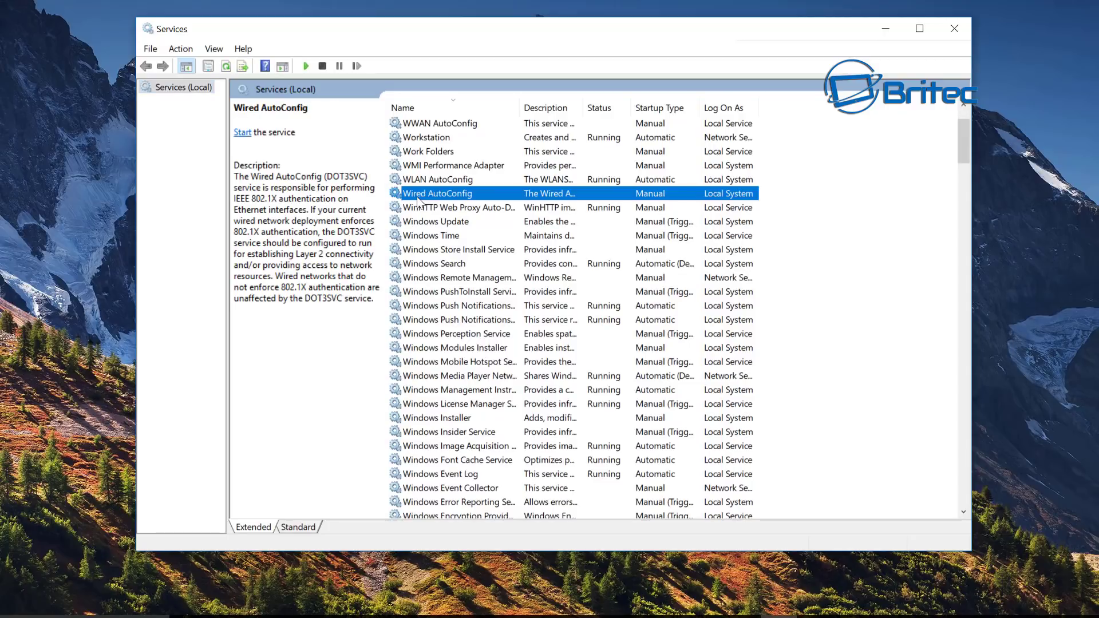
{"action": "left_click", "coordinate": [433, 180]}
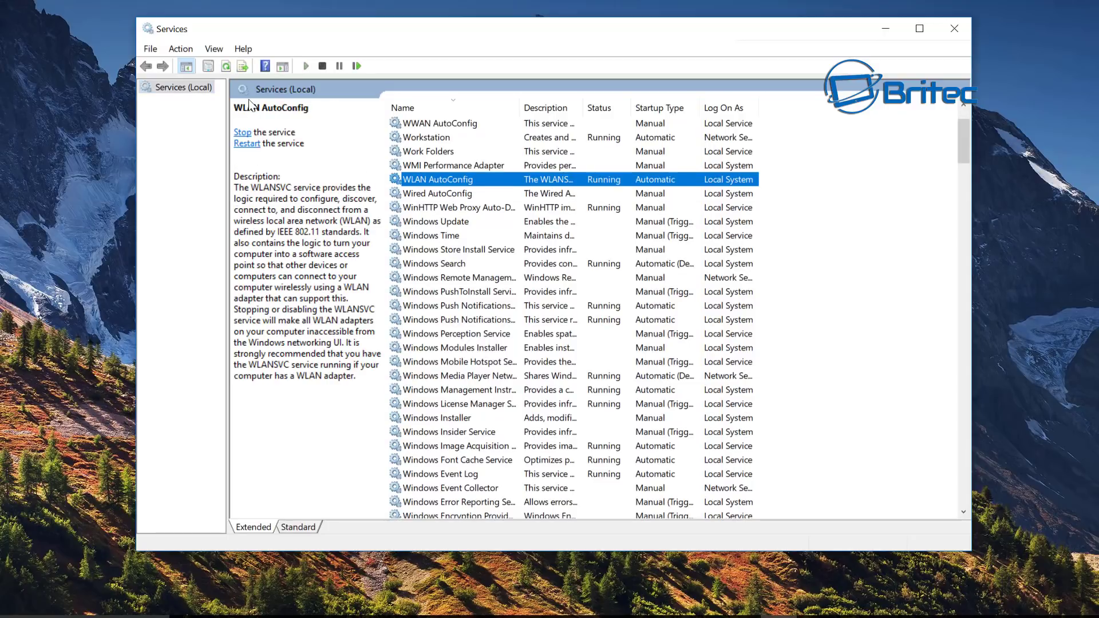
{"action": "left_click", "coordinate": [434, 194]}
{"action": "left_click", "coordinate": [433, 181]}
{"action": "left_click", "coordinate": [435, 195]}
{"action": "left_click", "coordinate": [434, 181]}
{"action": "double_click", "coordinate": [468, 182]}
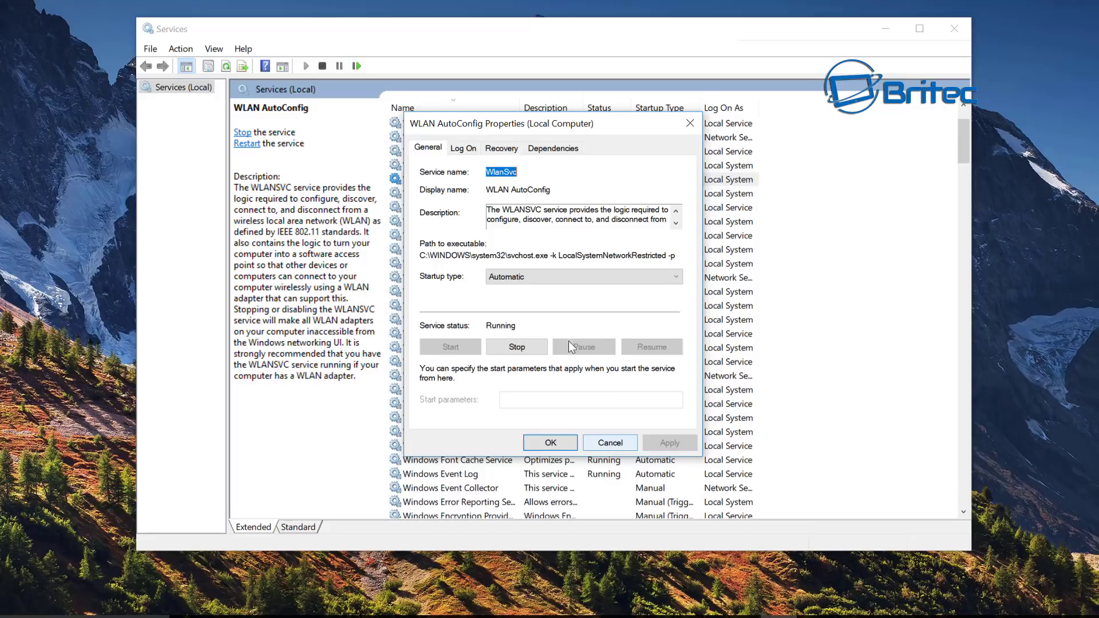
- Stop and restart the WLAN AutoConfig service from its properties, and accept the dialog
{"action": "left_click", "coordinate": [523, 344]}
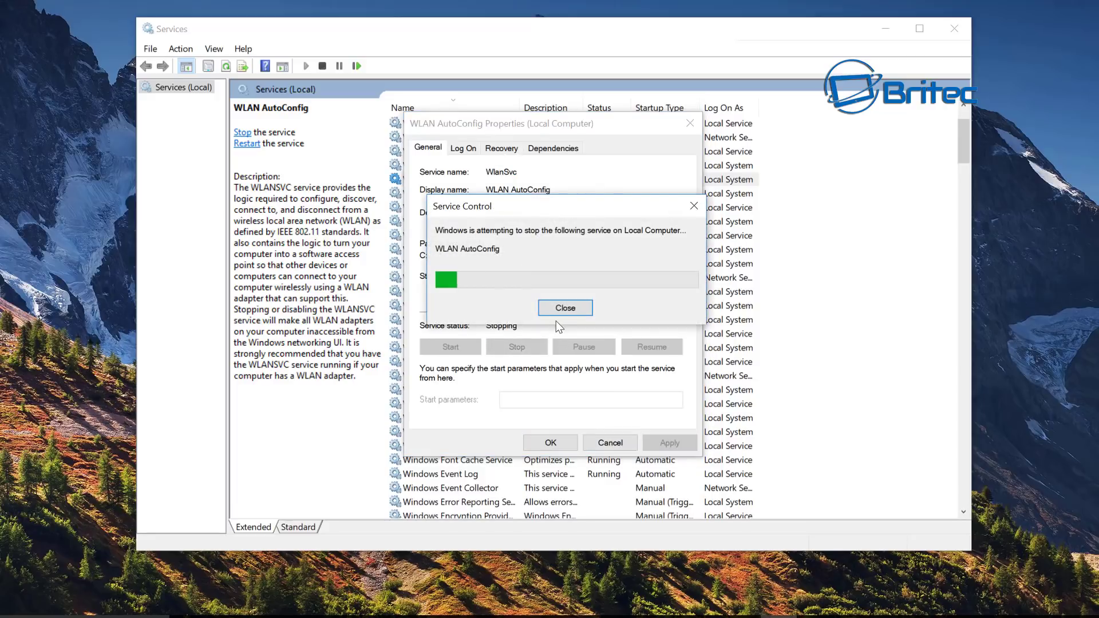
{"action": "left_click", "coordinate": [468, 342]}
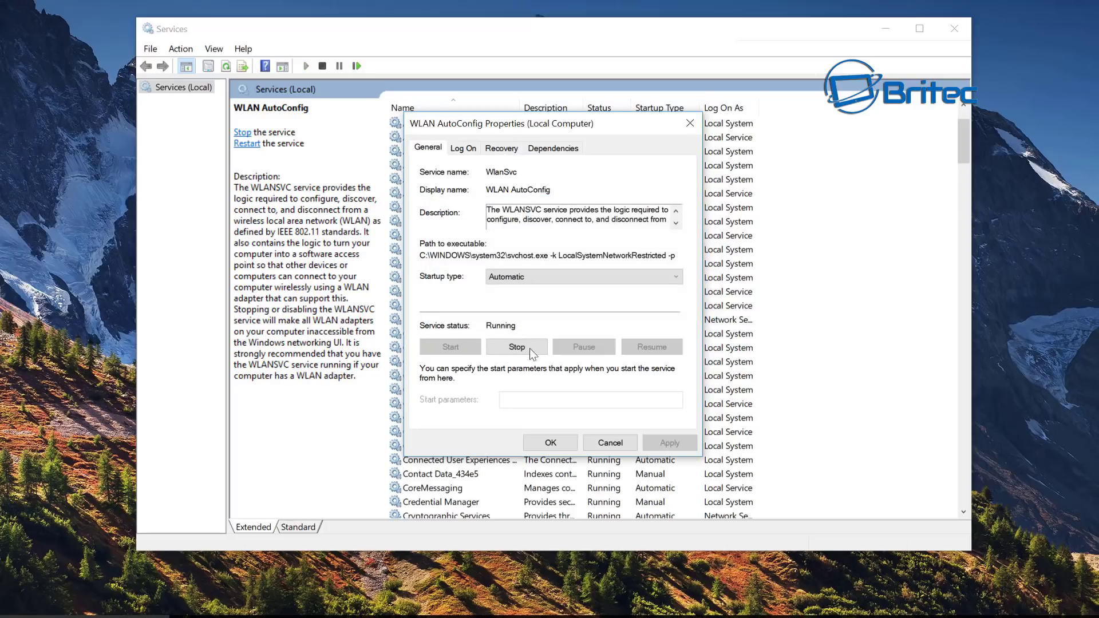
{"action": "left_click", "coordinate": [551, 443]}
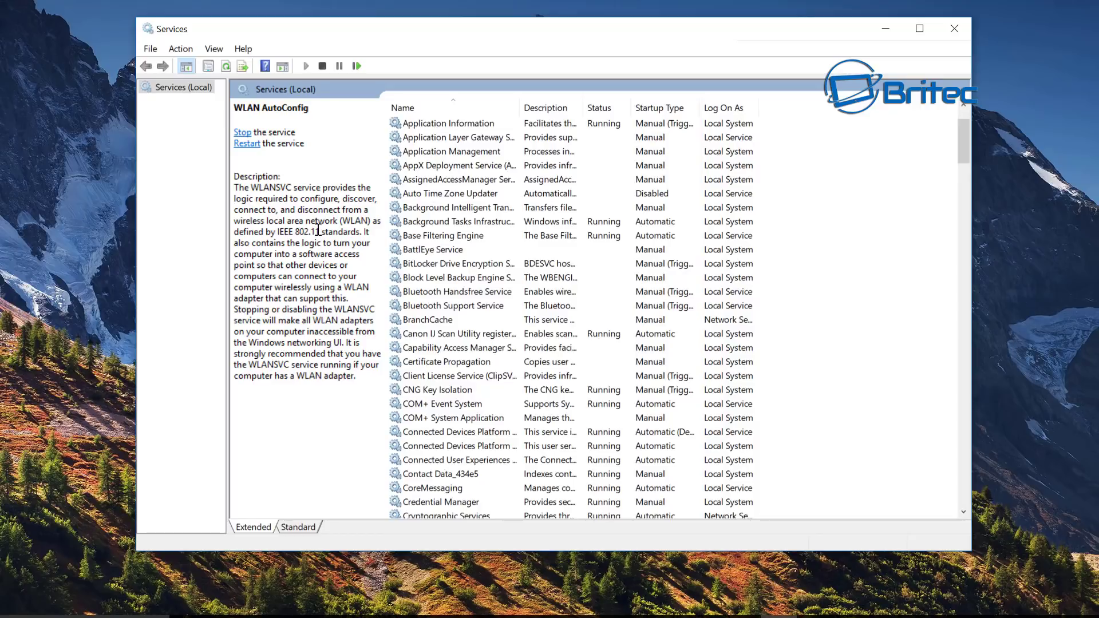
- Check the status and descriptions of the Network Connections and Network Location Awareness services, and close the Services window
{"action": "scroll", "coordinate": [458, 364], "scroll_direction": "up", "scroll_amount": 2}
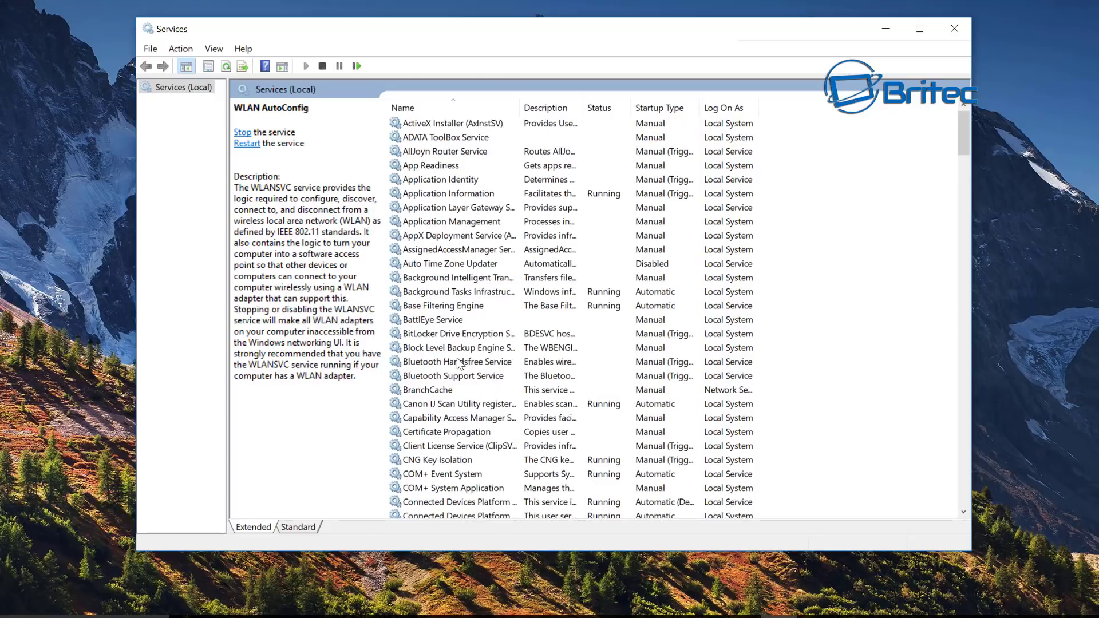
{"action": "scroll", "coordinate": [453, 370], "scroll_direction": "down", "scroll_amount": 20}
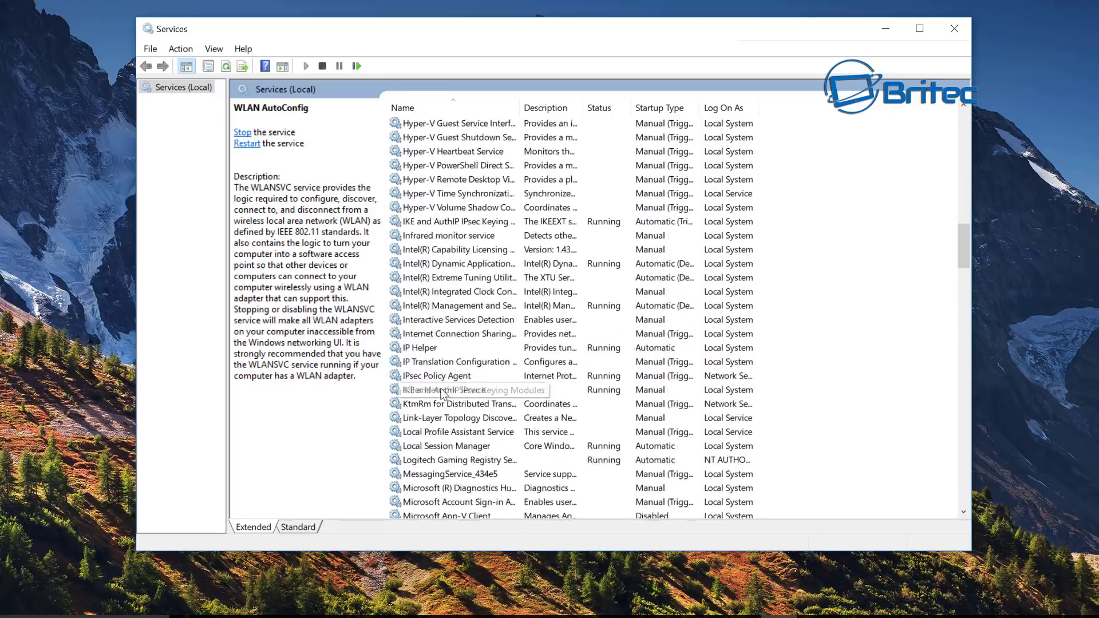
{"action": "scroll", "coordinate": [440, 402], "scroll_direction": "down", "scroll_amount": 3}
{"action": "scroll", "coordinate": [441, 395], "scroll_direction": "up", "scroll_amount": 1}
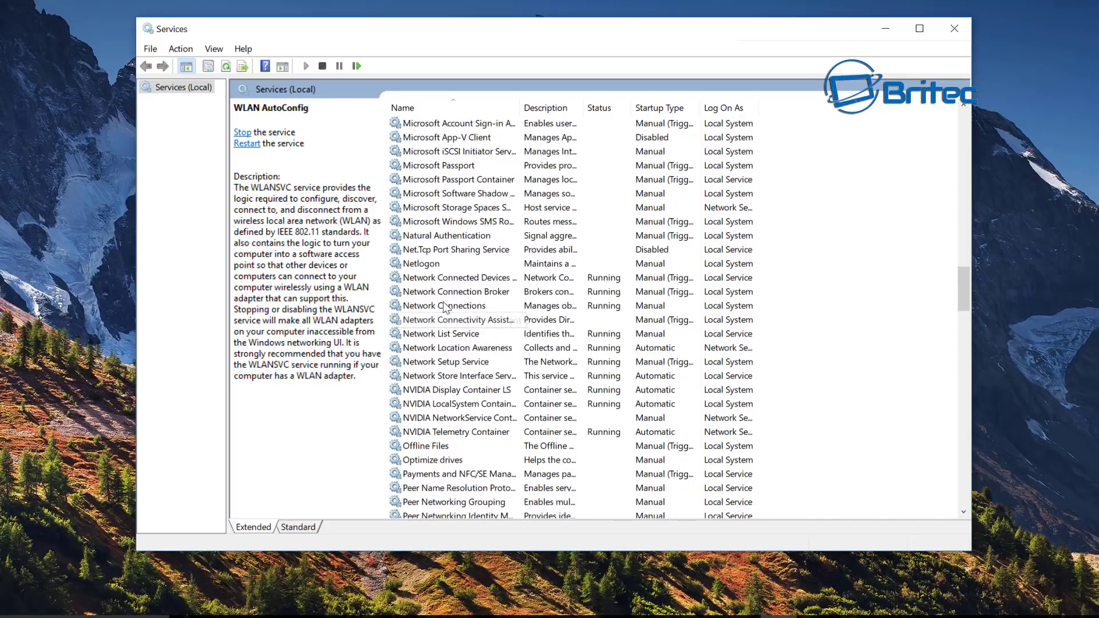
{"action": "left_click", "coordinate": [446, 308]}
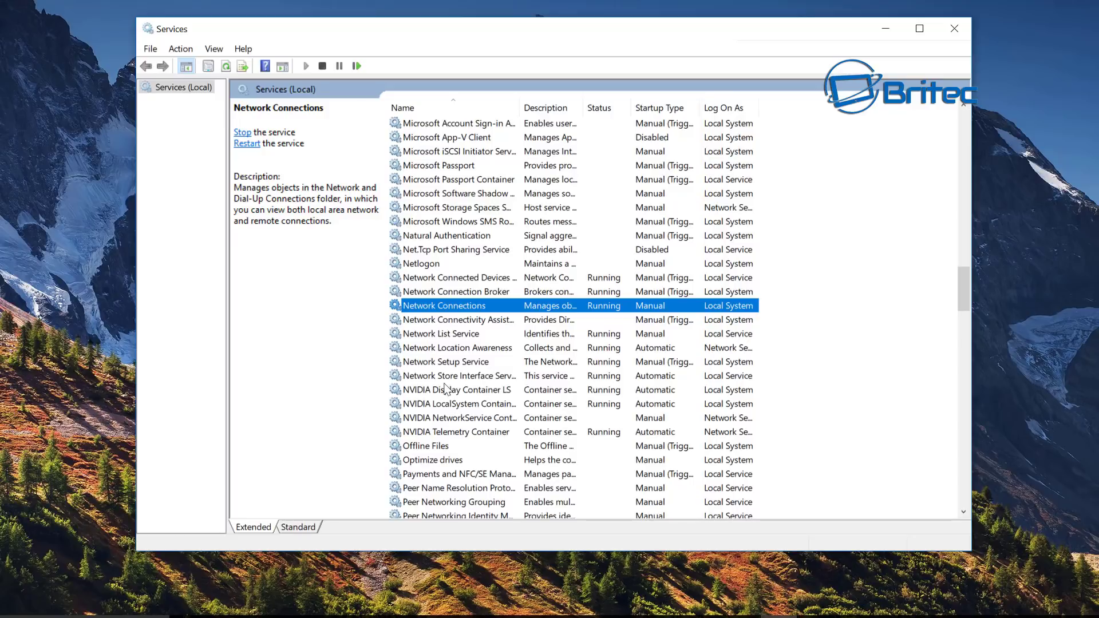
{"action": "left_click", "coordinate": [454, 351]}
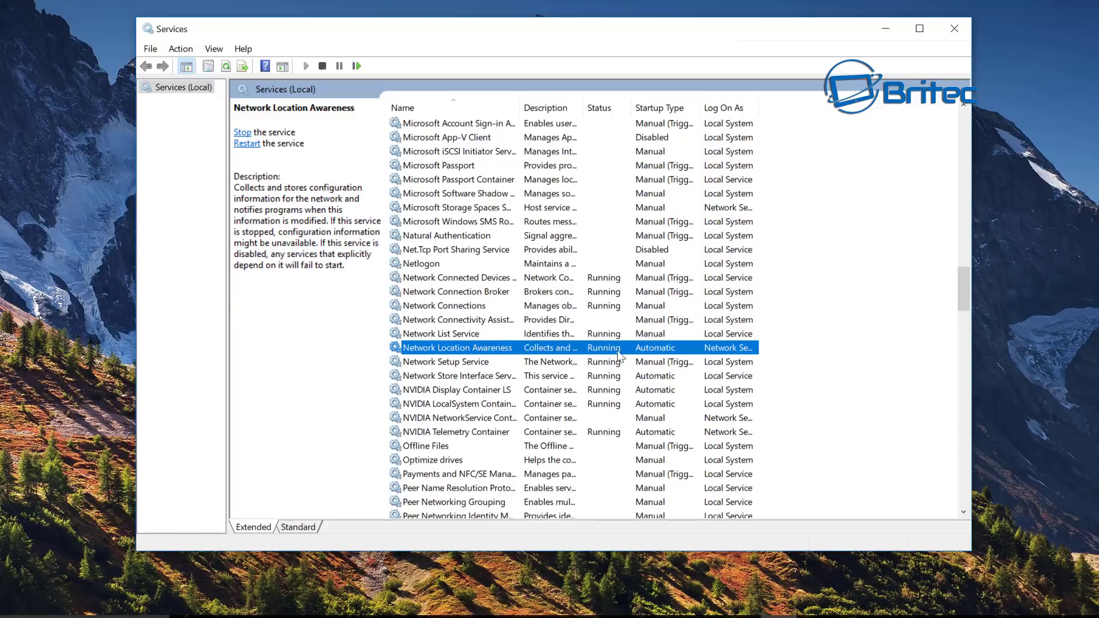
{"action": "scroll", "coordinate": [443, 328], "scroll_direction": "up", "scroll_amount": 1}
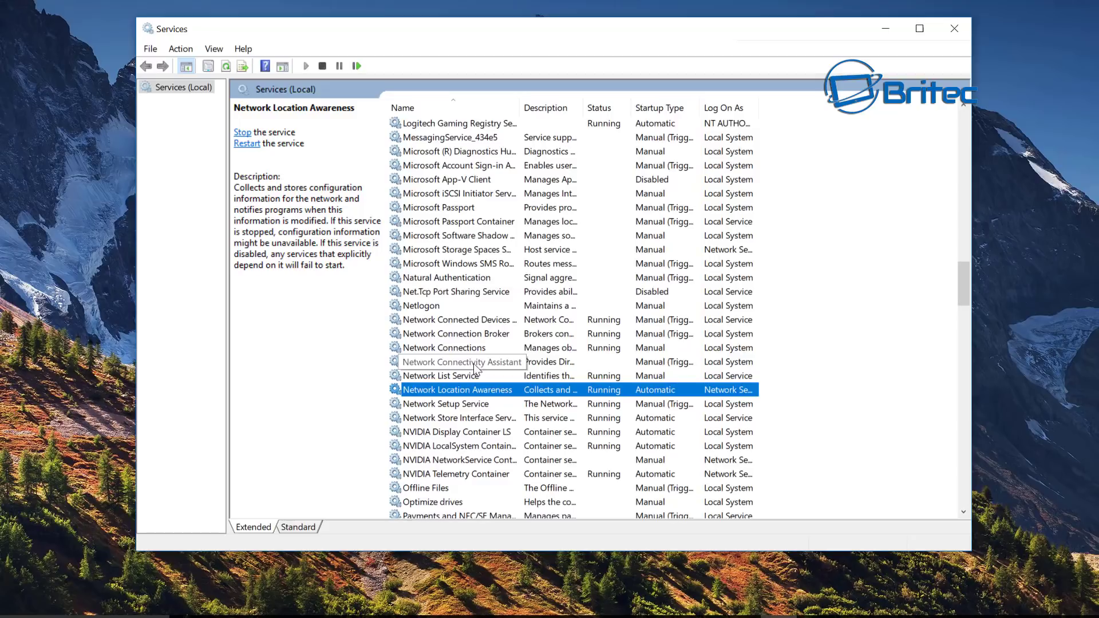
{"action": "left_click", "coordinate": [951, 34]}
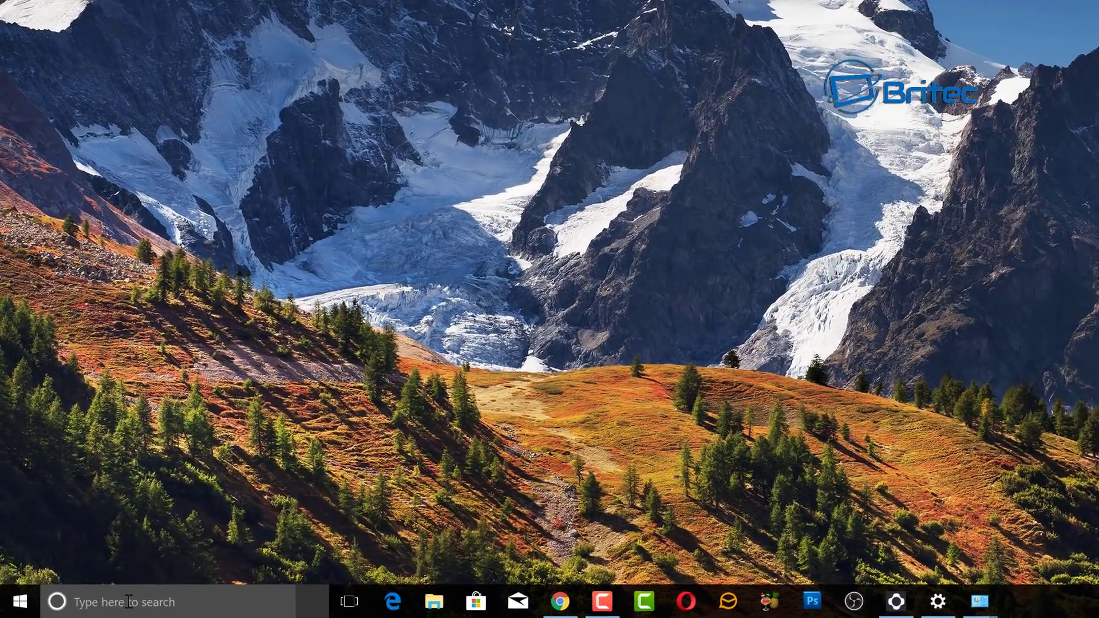
- Search Windows for "control panel" and open the adapter settings from its Network and Sharing Center
{"action": "left_click", "coordinate": [100, 606]}
{"action": "type", "text": "control"}
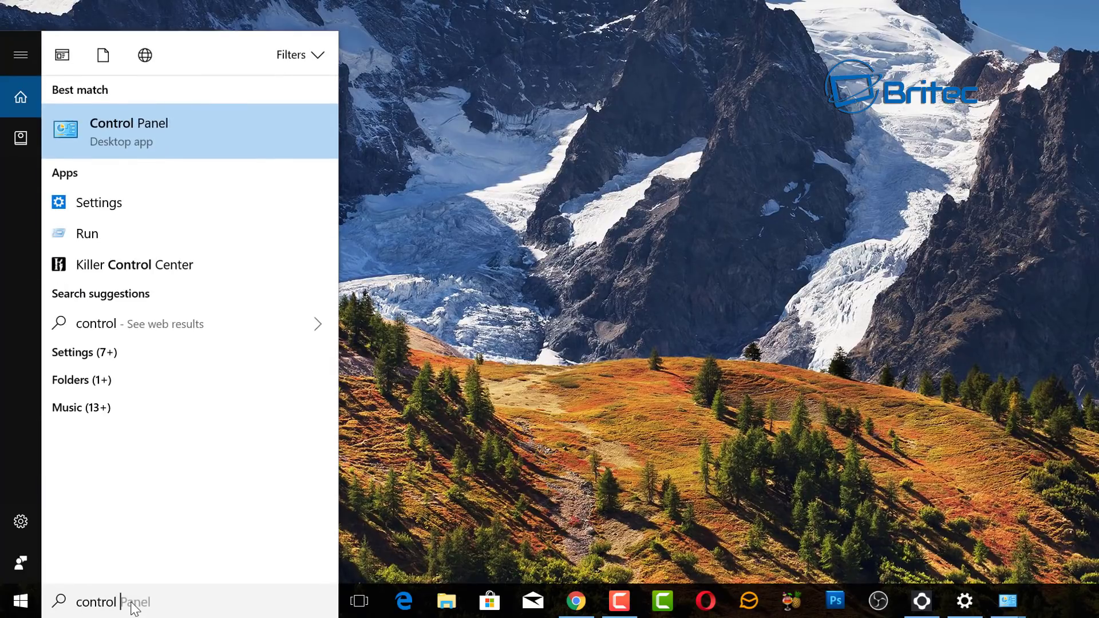
{"action": "type", "text": " panel"}
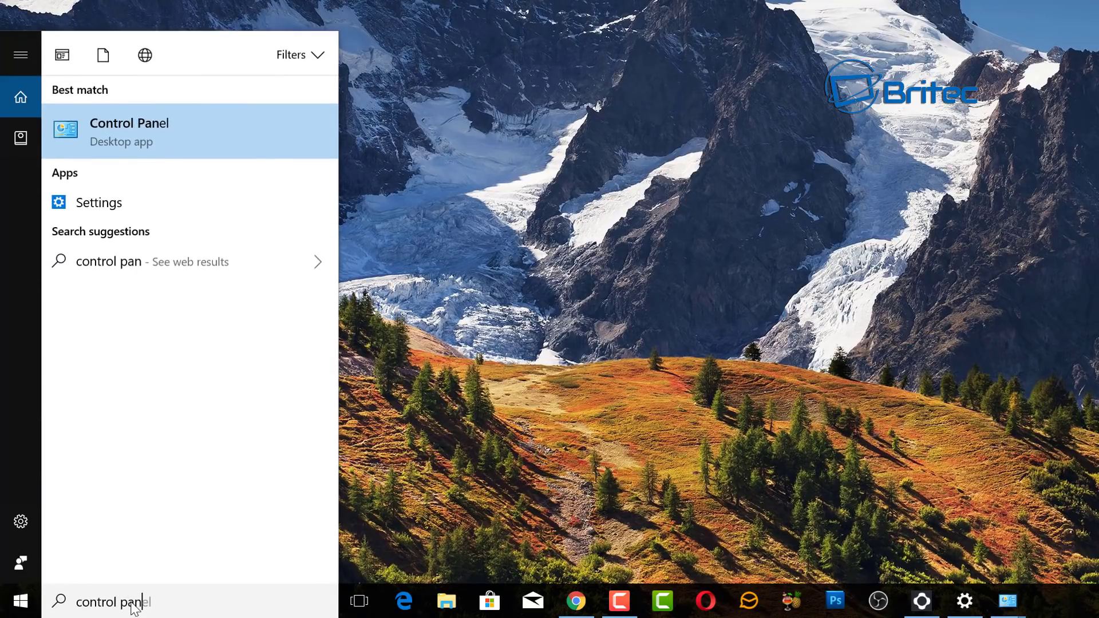
{"action": "left_click", "coordinate": [173, 145]}
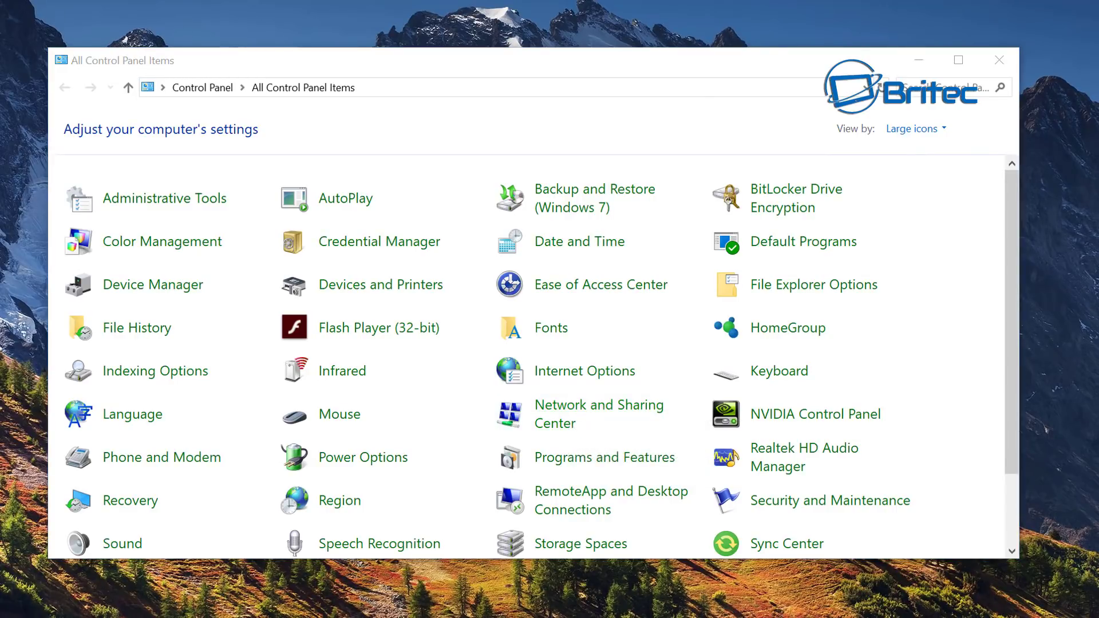
{"action": "left_click", "coordinate": [572, 410]}
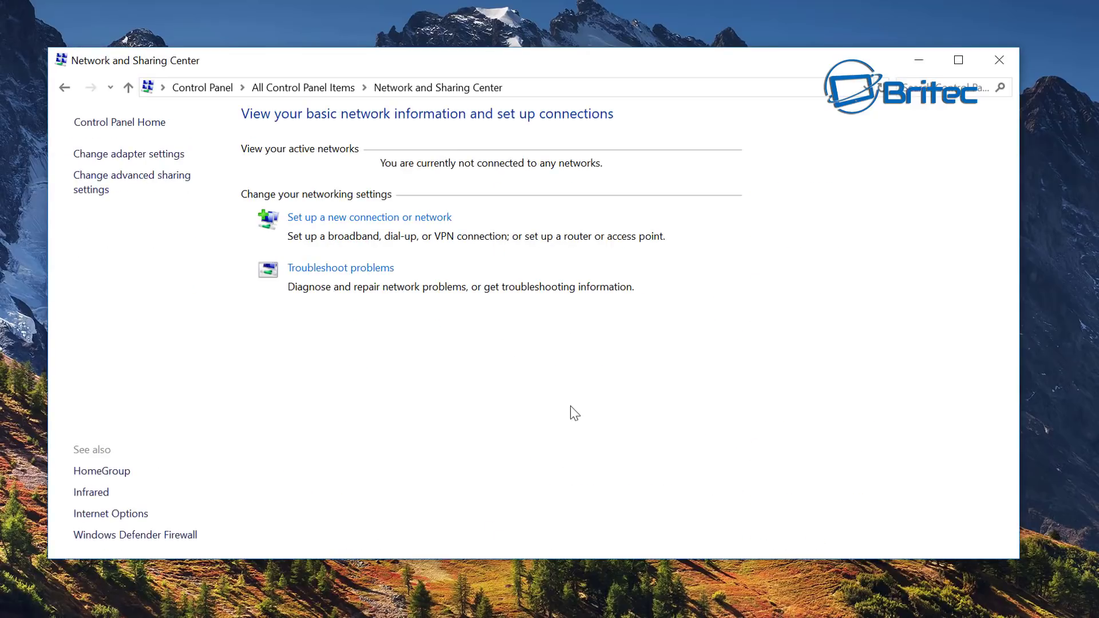
{"action": "left_click", "coordinate": [129, 154]}
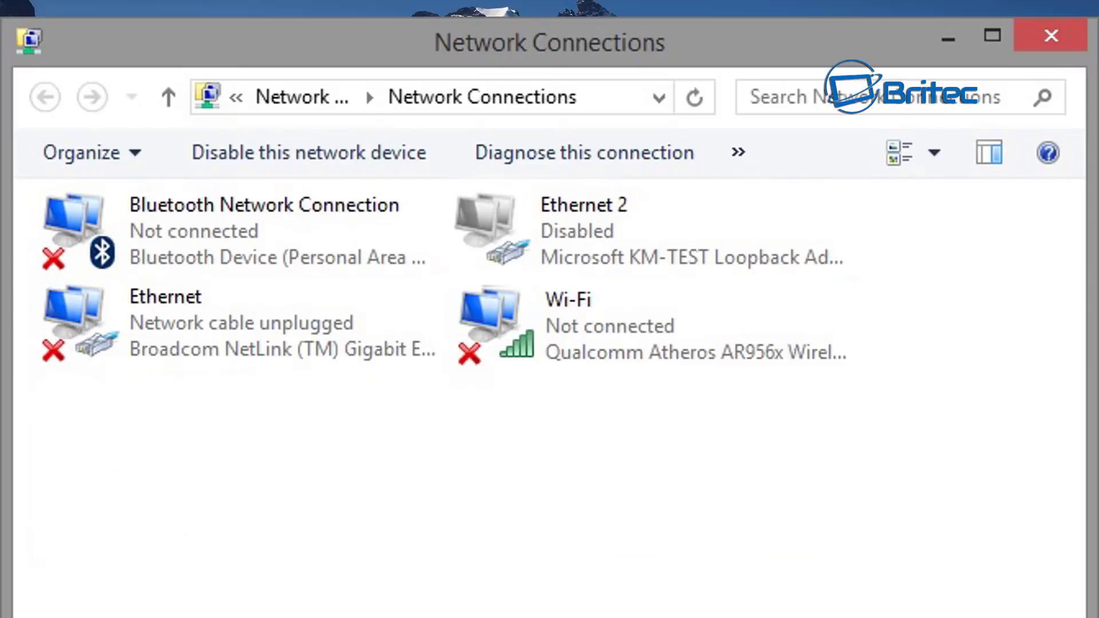
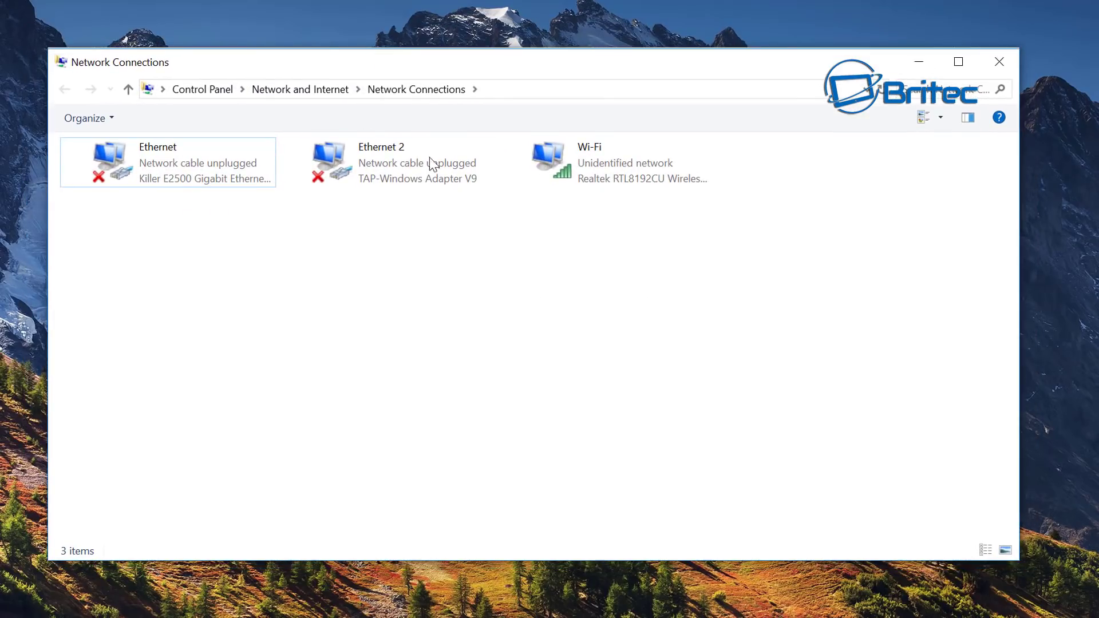
- Open the status window of the Wi-Fi adapter in Network Connections
{"action": "right_click", "coordinate": [591, 173]}
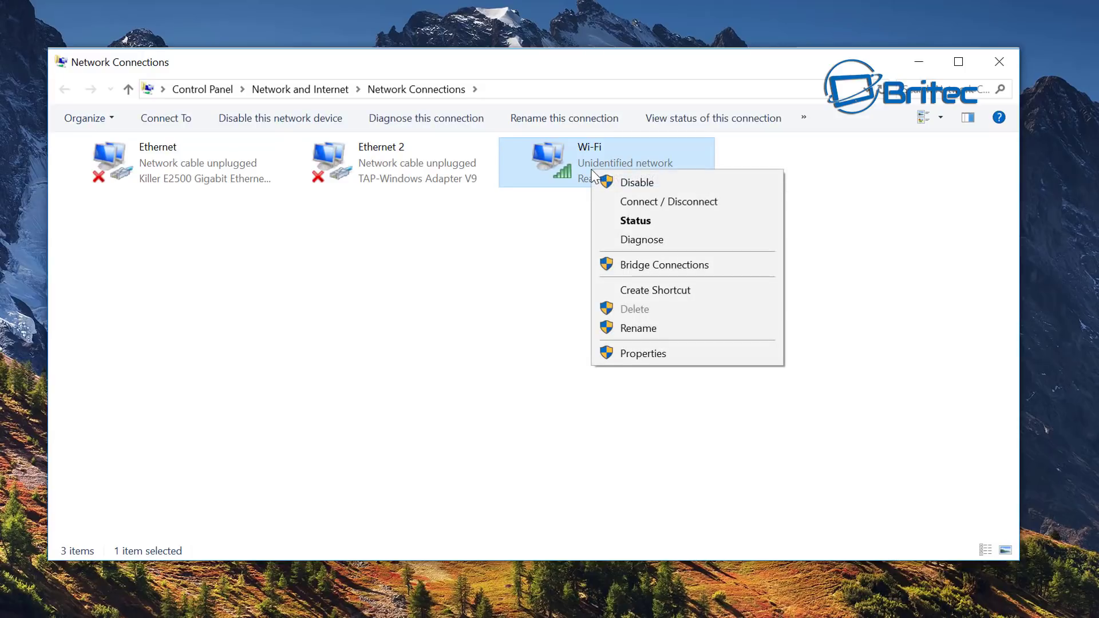
{"action": "left_click", "coordinate": [515, 285]}
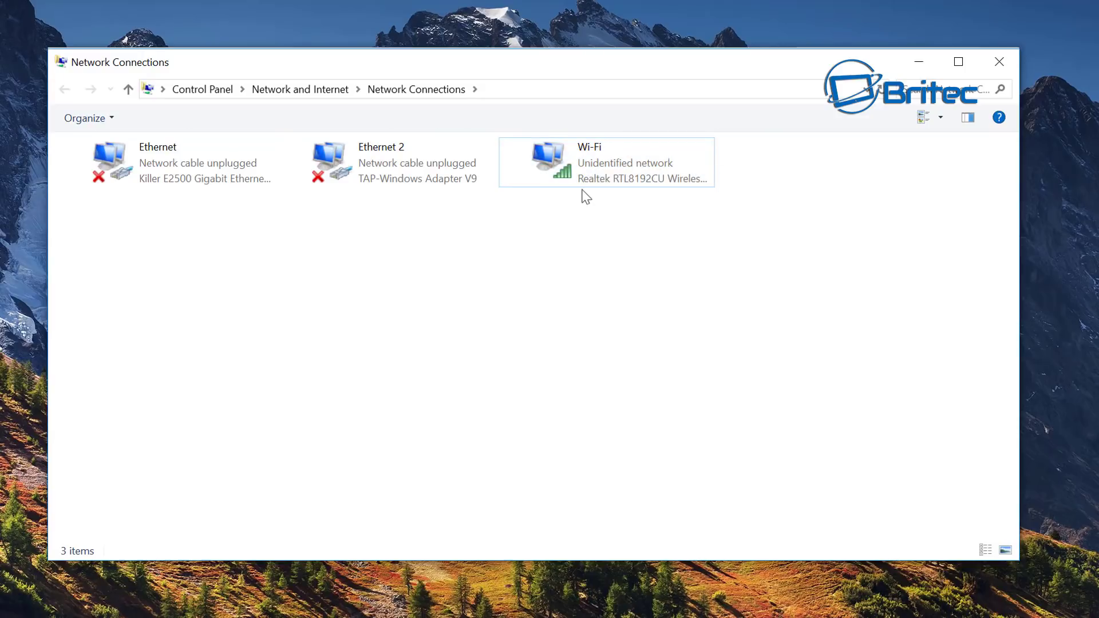
{"action": "right_click", "coordinate": [587, 175]}
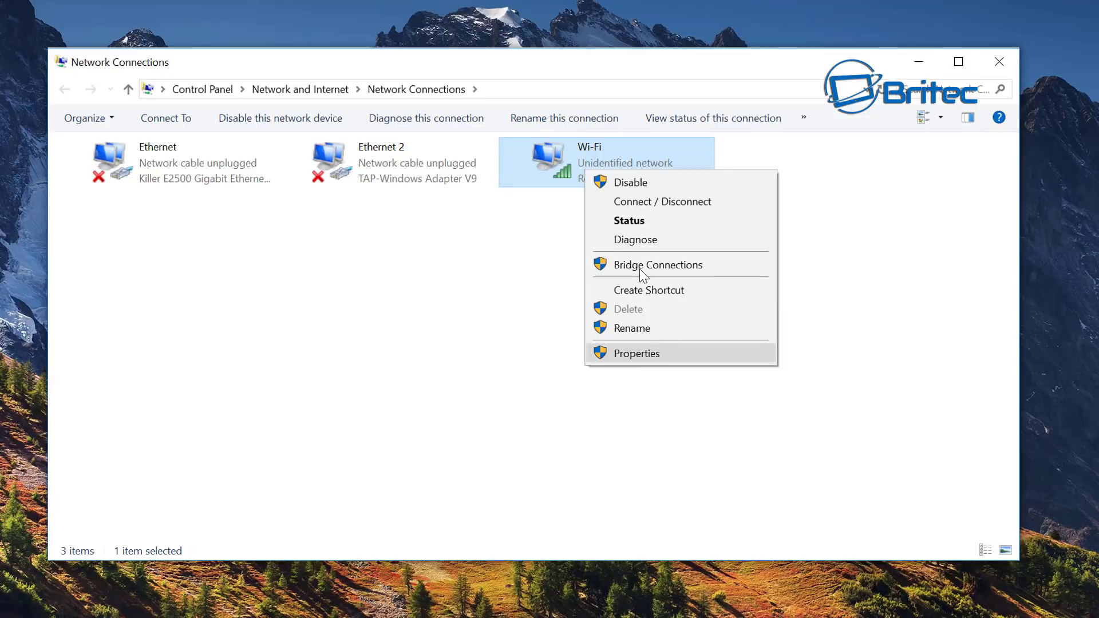
{"action": "left_click", "coordinate": [629, 220]}
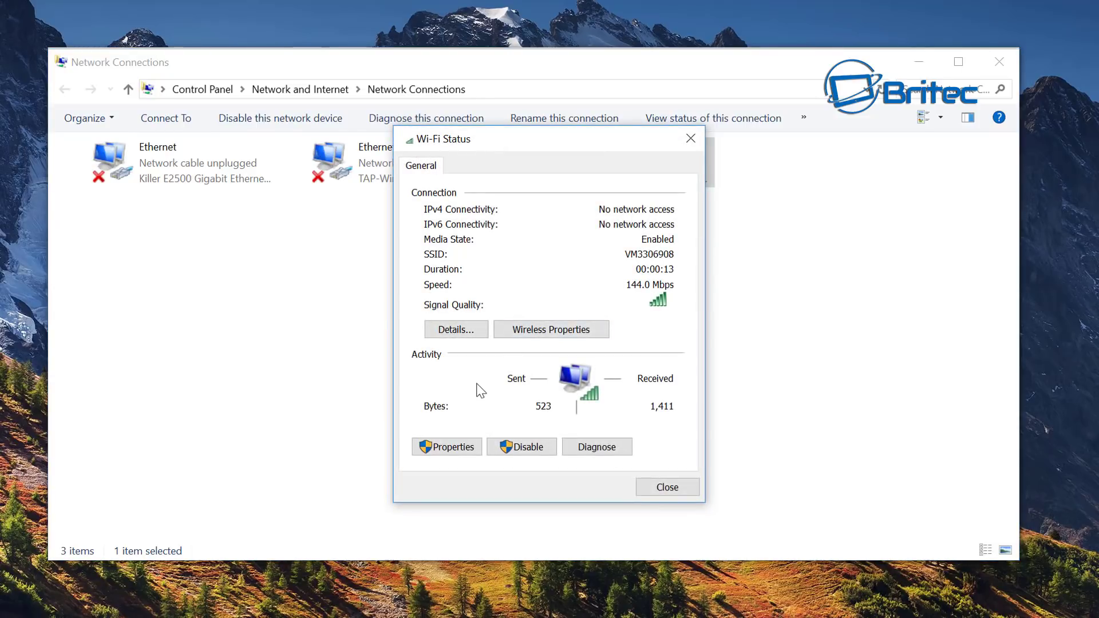
- Open the Wi-Fi connection's properties, select Internet Protocol Version 4 (TCP/IPv4) in its item list, and accept the dialog
{"action": "left_click", "coordinate": [452, 447]}
{"action": "left_click_drag", "start_coordinate": [573, 154], "coordinate": [550, 129]}
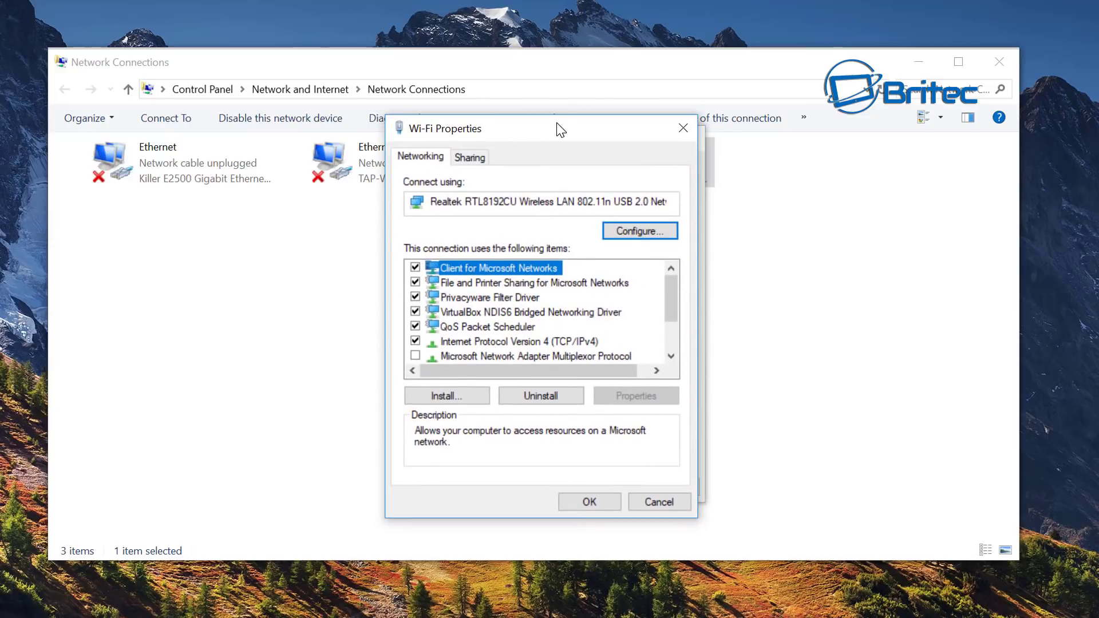
{"action": "left_click", "coordinate": [540, 341]}
{"action": "left_click", "coordinate": [594, 503]}
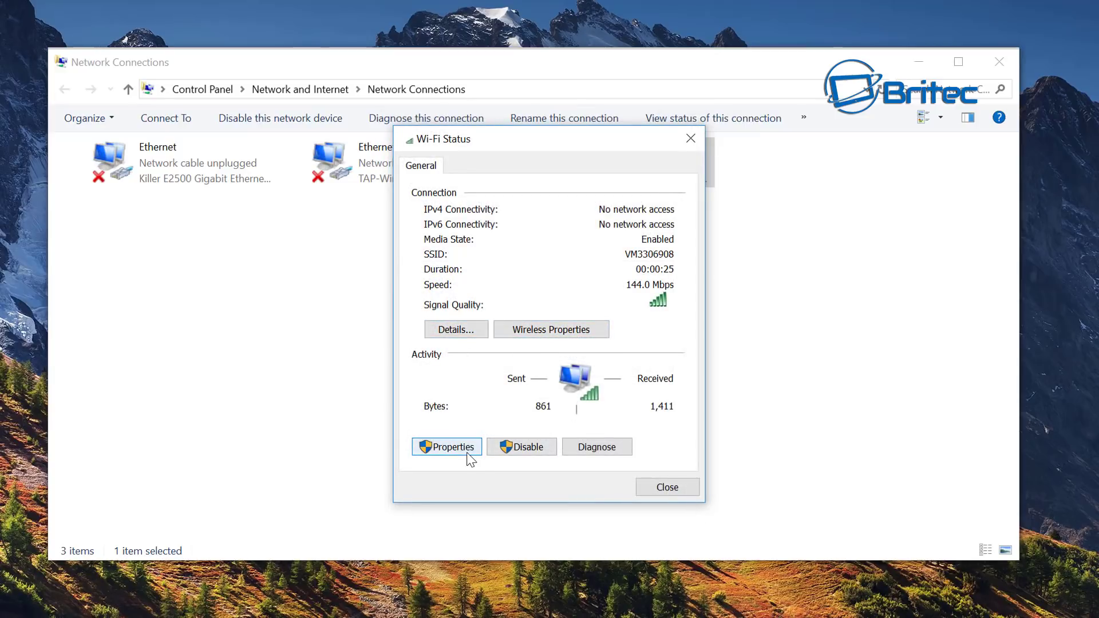
- Inspect the IP and DNS address settings of the Wi-Fi connection's TCP/IPv4 protocol, and close both properties dialogs
{"action": "left_click", "coordinate": [449, 449]}
{"action": "left_click_drag", "start_coordinate": [608, 151], "coordinate": [584, 128]}
{"action": "scroll", "coordinate": [496, 329], "scroll_direction": "down", "scroll_amount": 2}
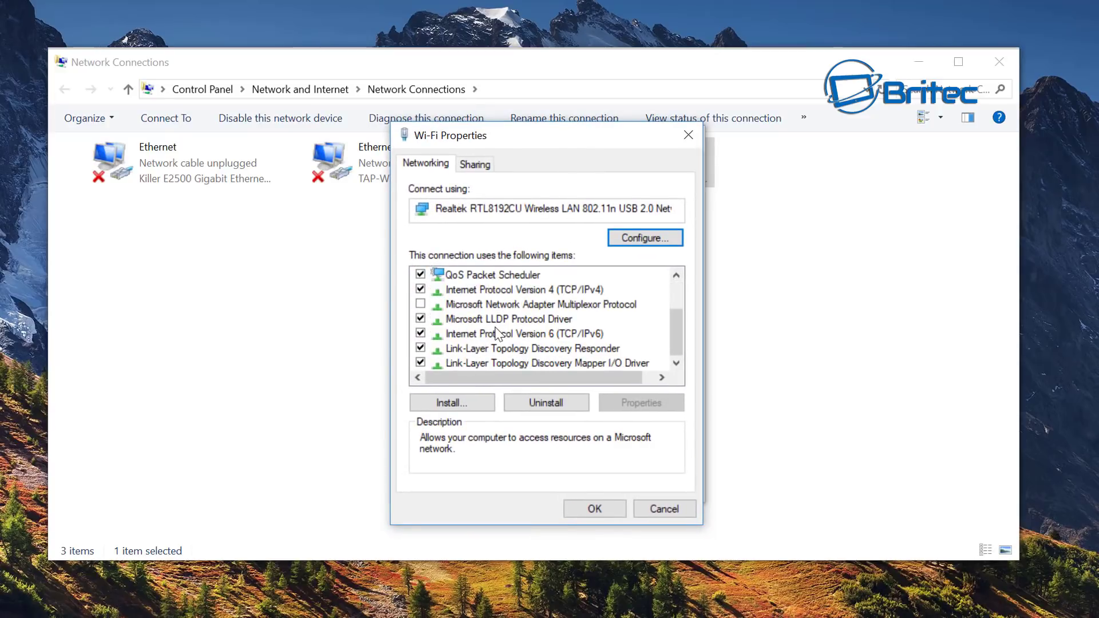
{"action": "double_click", "coordinate": [491, 292]}
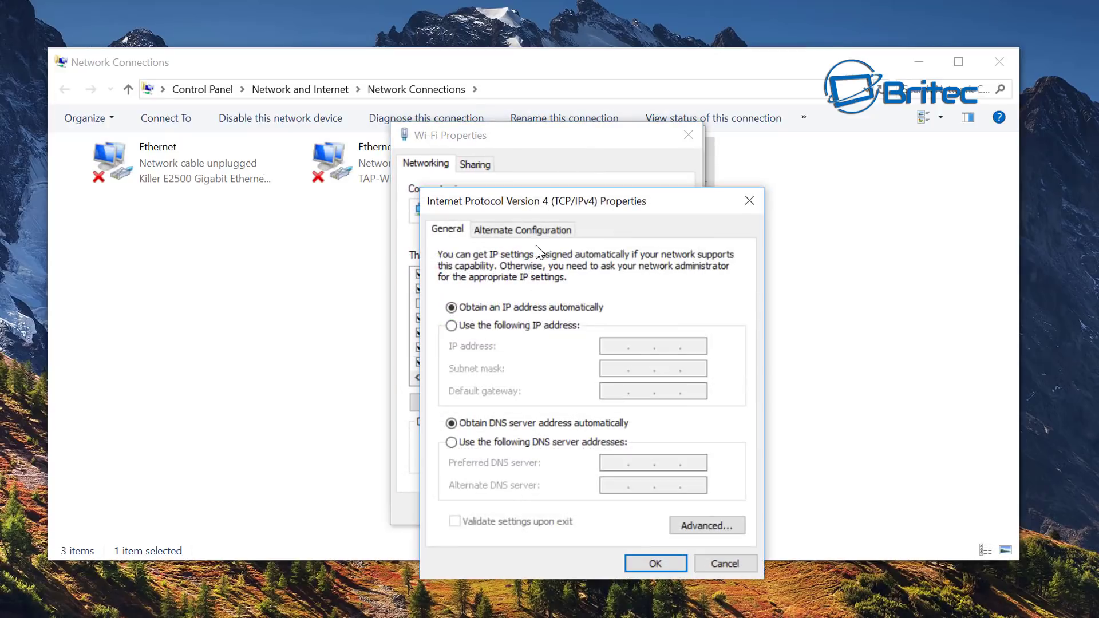
{"action": "left_click_drag", "start_coordinate": [554, 207], "coordinate": [513, 149]}
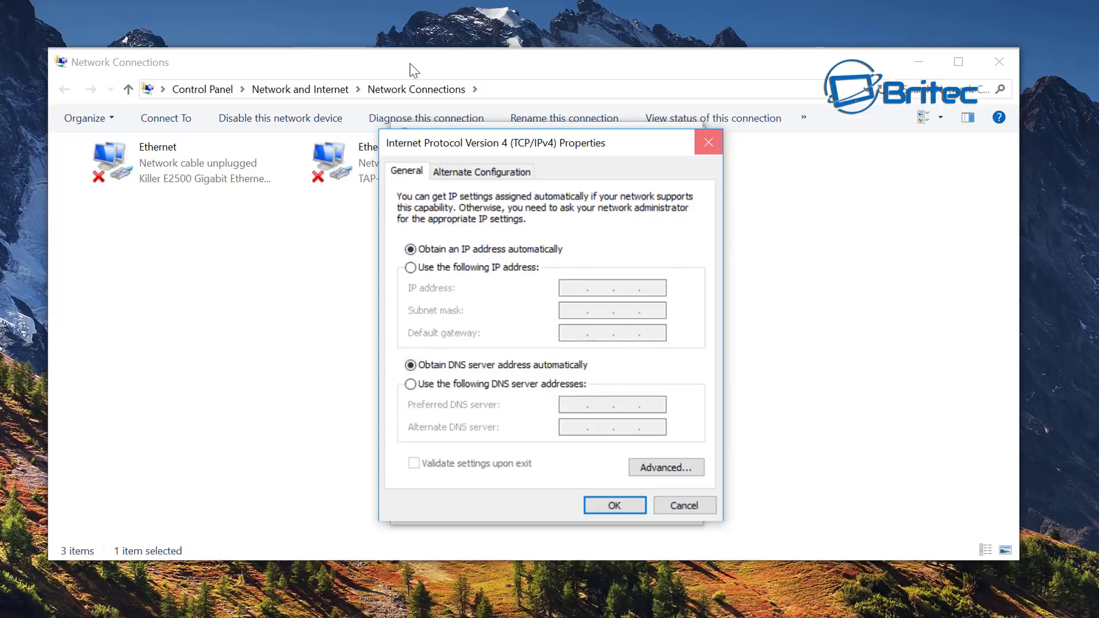
{"action": "key", "text": "Escape"}
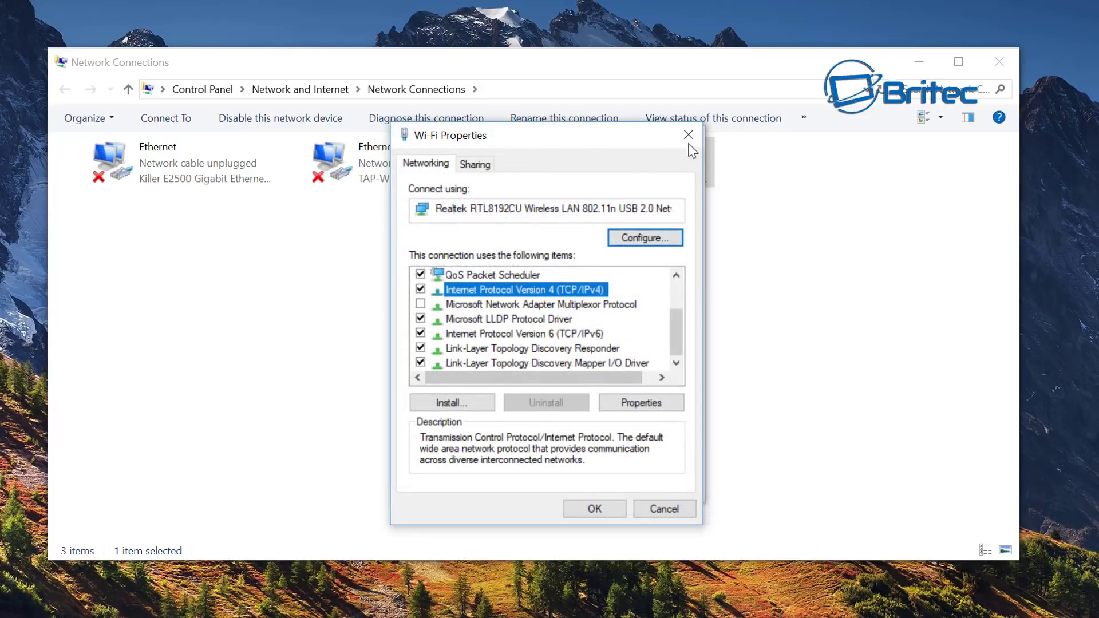
{"action": "key", "text": "Escape"}
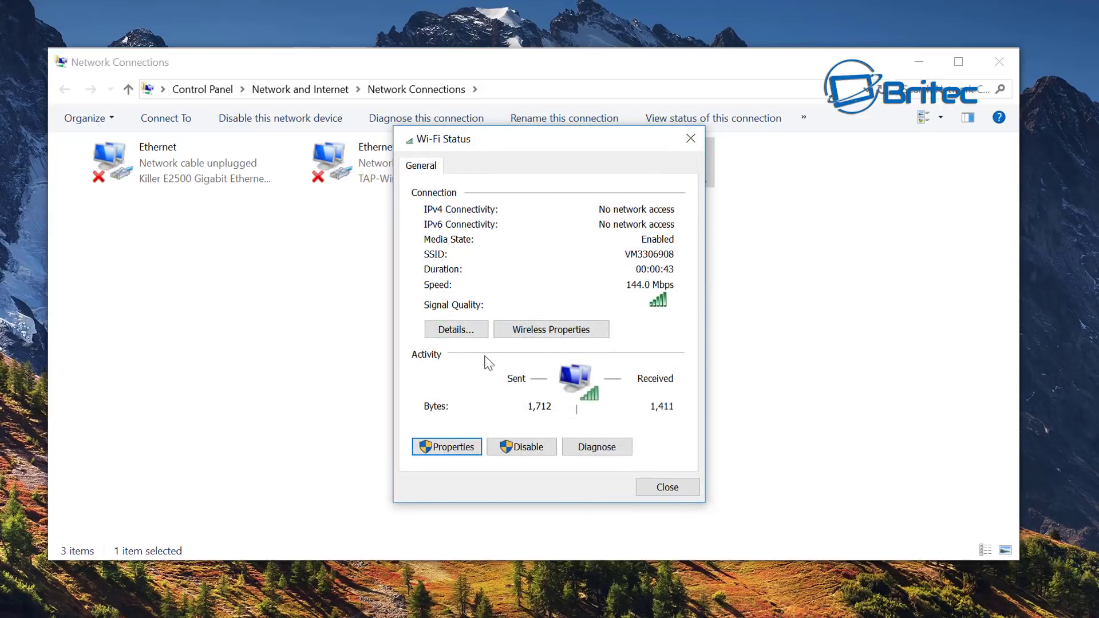
- Run Windows Network Diagnostics on the Wi-Fi connection
{"action": "left_click", "coordinate": [593, 446]}
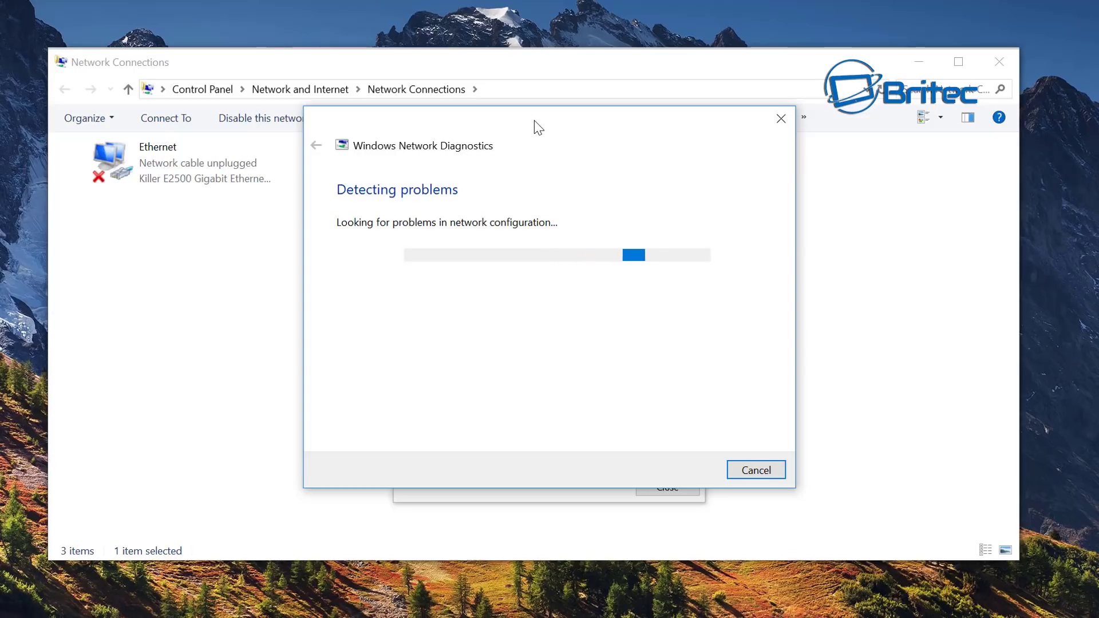
{"action": "left_click_drag", "start_coordinate": [534, 121], "coordinate": [534, 134]}
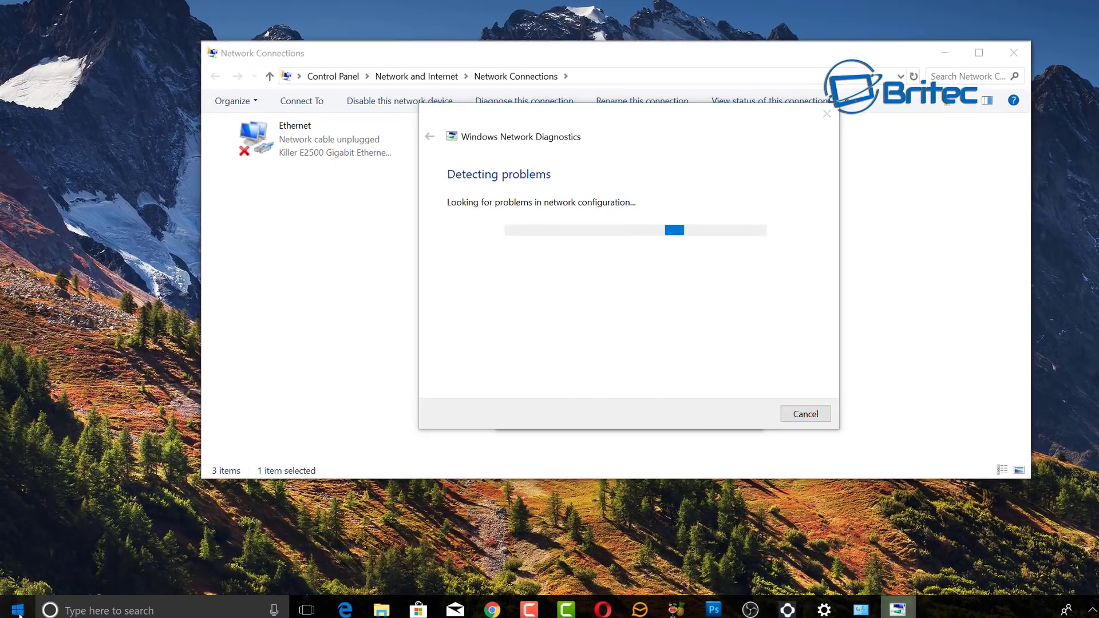
- Bring up the Network & Internet status page in Windows Settings and reposition its window to view the network options
{"action": "left_click", "coordinate": [17, 610]}
{"action": "left_click", "coordinate": [17, 544]}
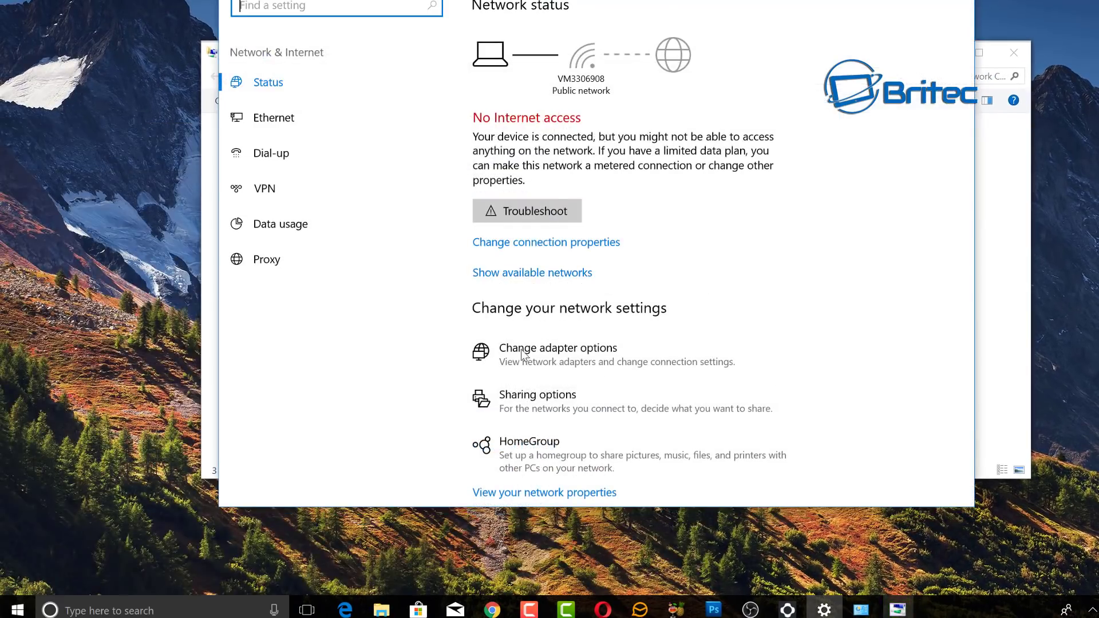
{"action": "left_click_drag", "start_coordinate": [584, 0], "coordinate": [570, 9]}
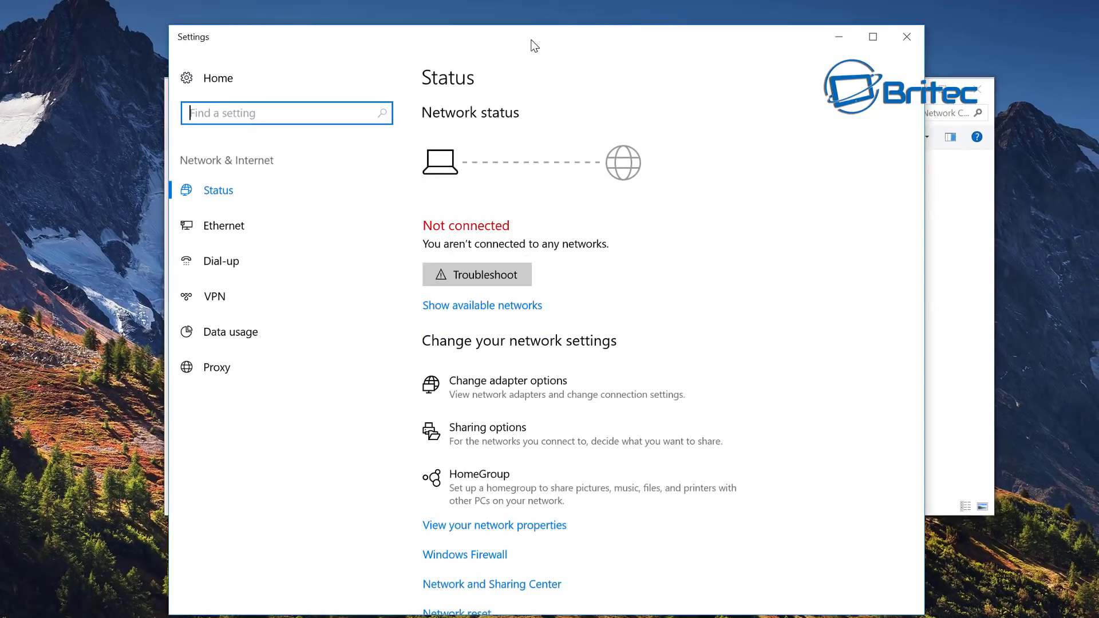
{"action": "left_click_drag", "start_coordinate": [532, 45], "coordinate": [527, 62]}
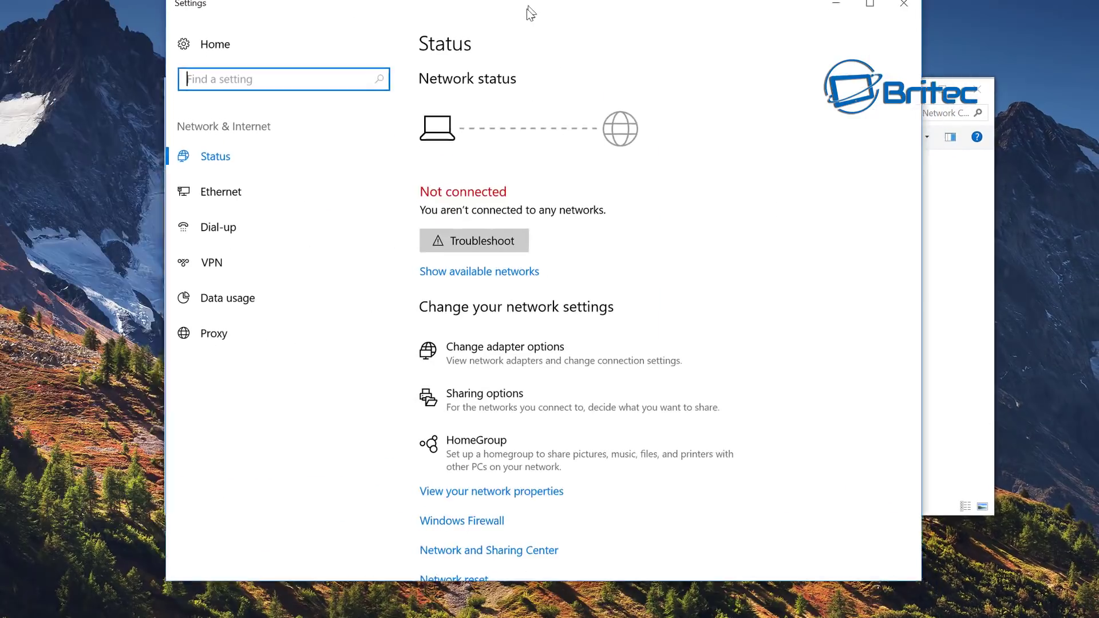
{"action": "left_click_drag", "start_coordinate": [527, 12], "coordinate": [538, 29]}
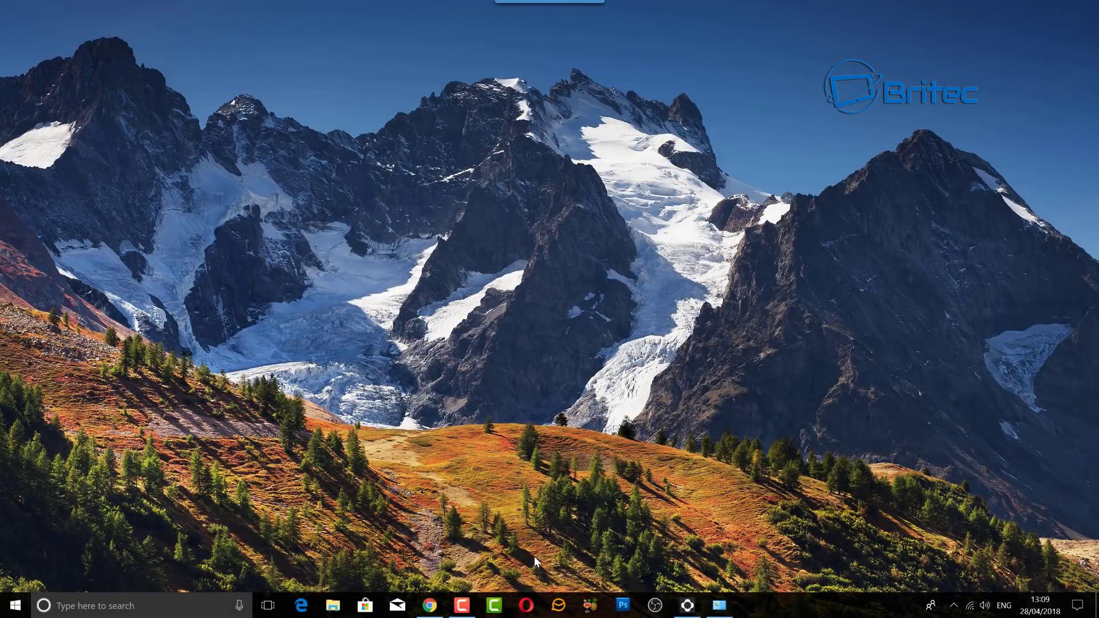
- Open the Wi-Fi page of the Network & Internet section in Windows Settings
{"action": "left_click", "coordinate": [16, 605]}
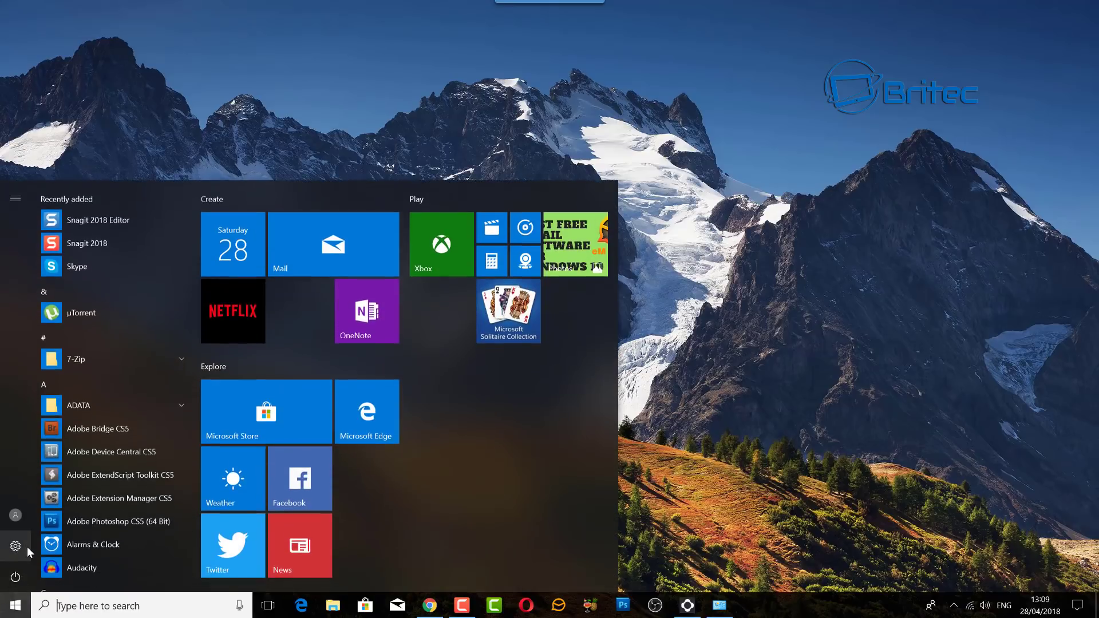
{"action": "left_click", "coordinate": [15, 546]}
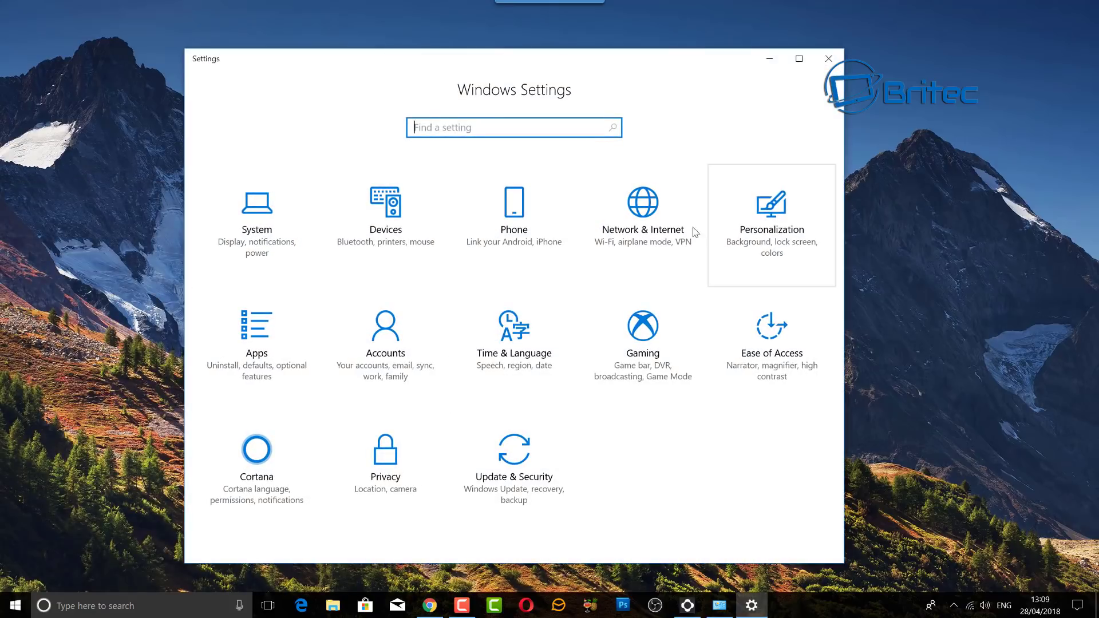
{"action": "left_click", "coordinate": [647, 226]}
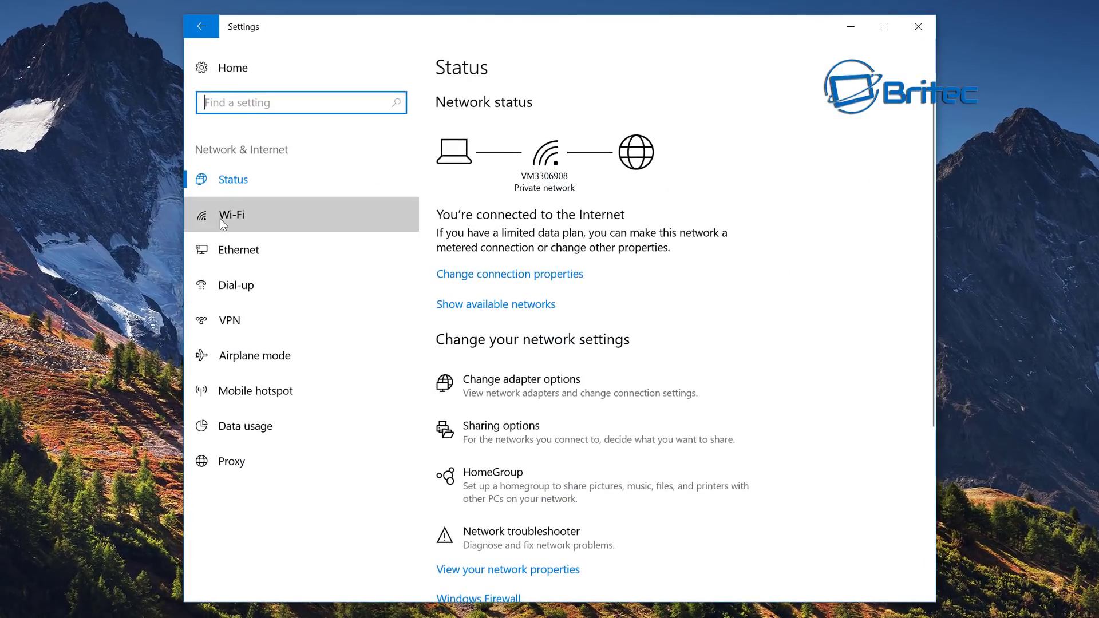
{"action": "left_click", "coordinate": [226, 217]}
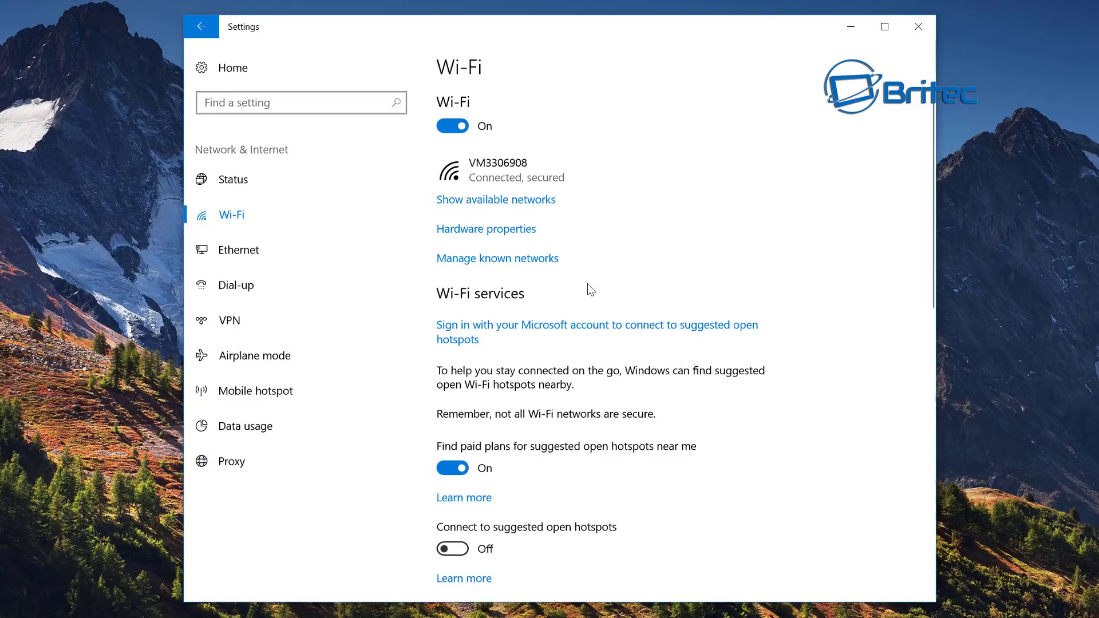
- Review the Wi-Fi page's options and related settings, and select the saved network under Manage known networks
{"action": "scroll", "coordinate": [573, 355], "scroll_direction": "down", "scroll_amount": 3}
{"action": "scroll", "coordinate": [571, 372], "scroll_direction": "down", "scroll_amount": 7}
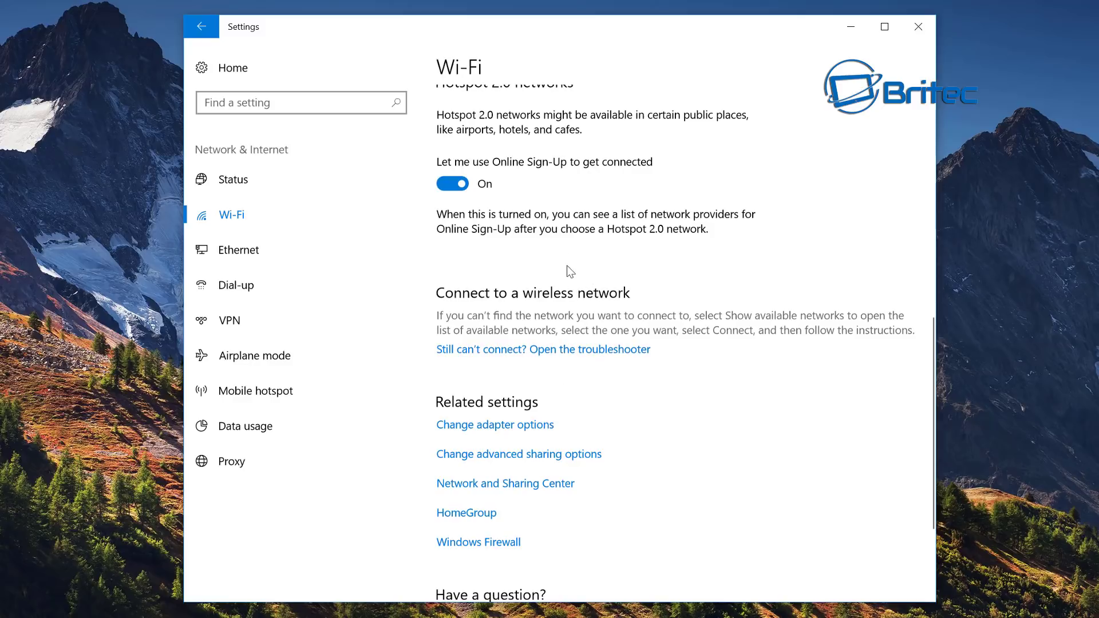
{"action": "scroll", "coordinate": [569, 264], "scroll_direction": "down", "scroll_amount": 3}
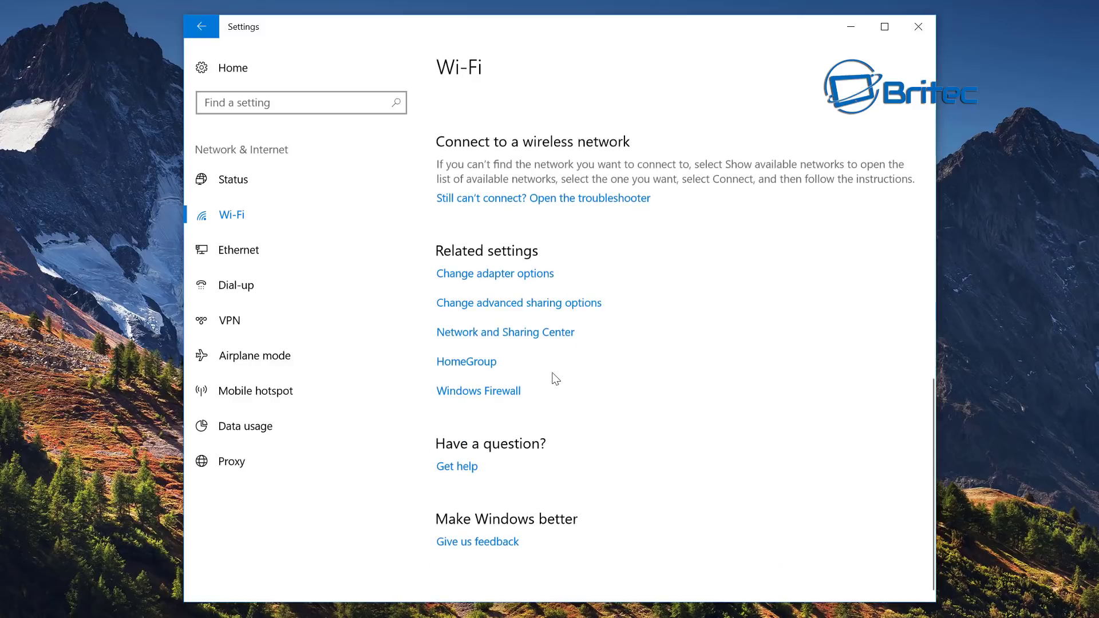
{"action": "scroll", "coordinate": [555, 379], "scroll_direction": "up", "scroll_amount": 14}
{"action": "scroll", "coordinate": [551, 393], "scroll_direction": "up", "scroll_amount": 2}
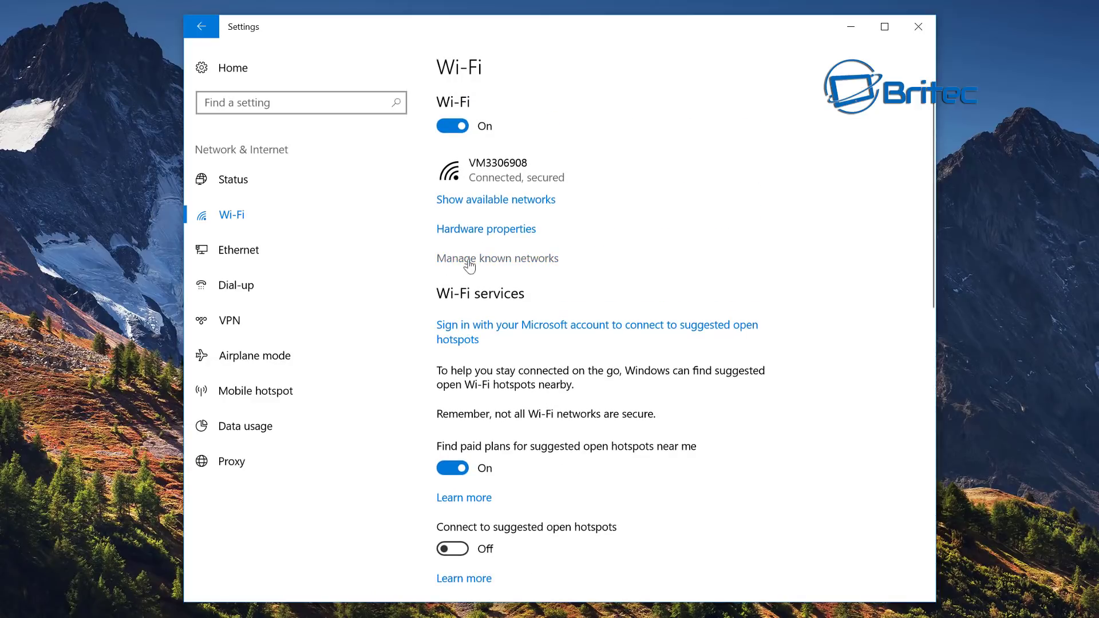
{"action": "left_click", "coordinate": [513, 261]}
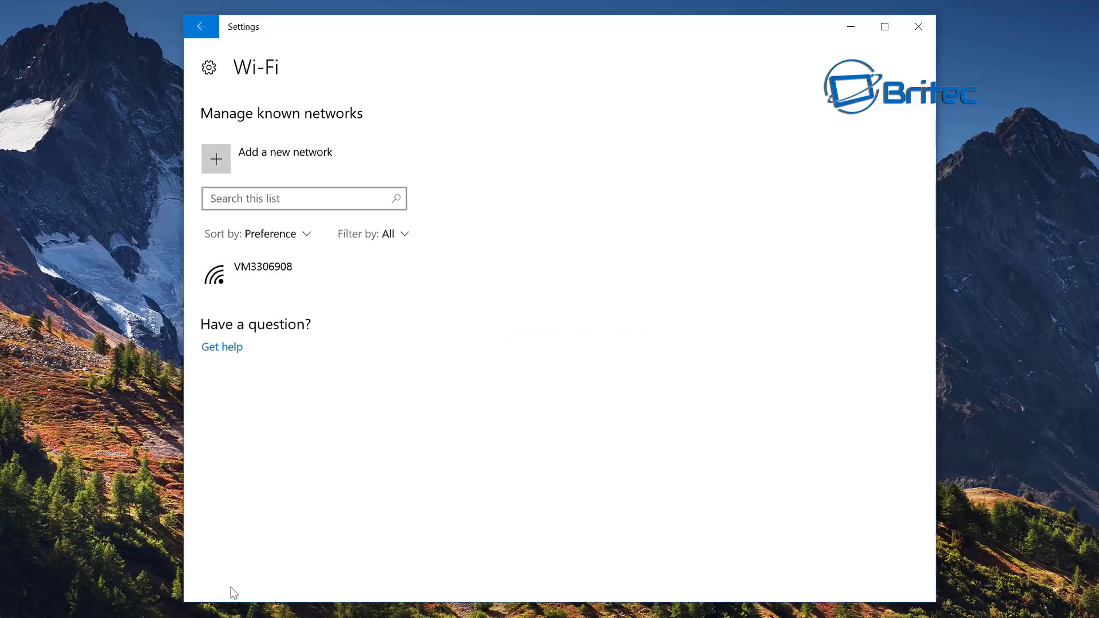
{"action": "left_click", "coordinate": [335, 279]}
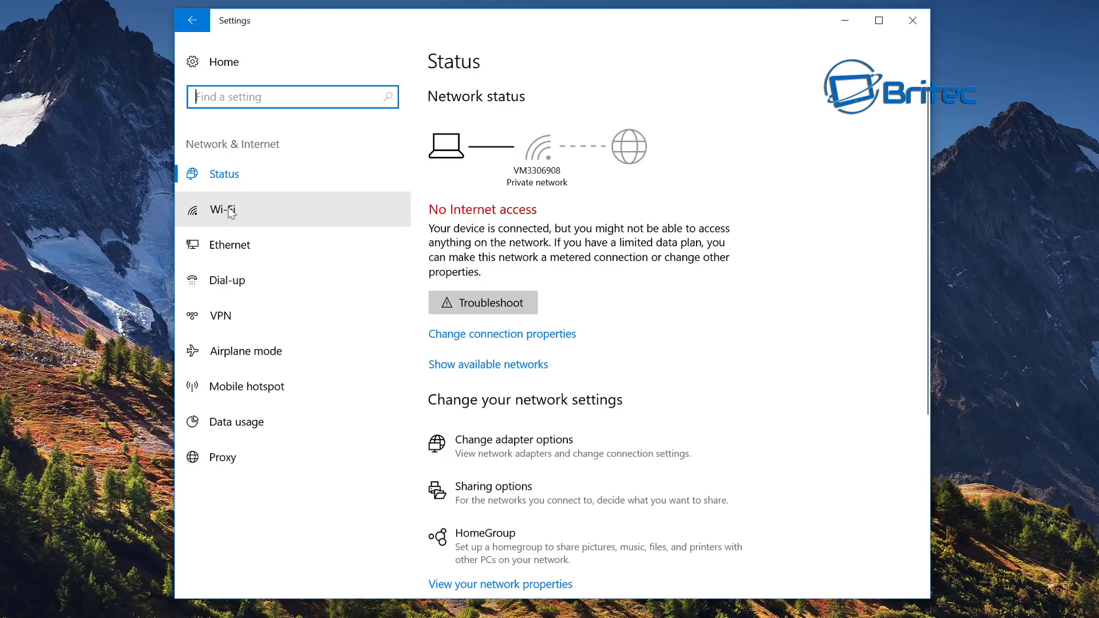
- Go to the Wi-Fi settings page again and switch Wi-Fi off and back on
{"action": "left_click", "coordinate": [229, 210]}
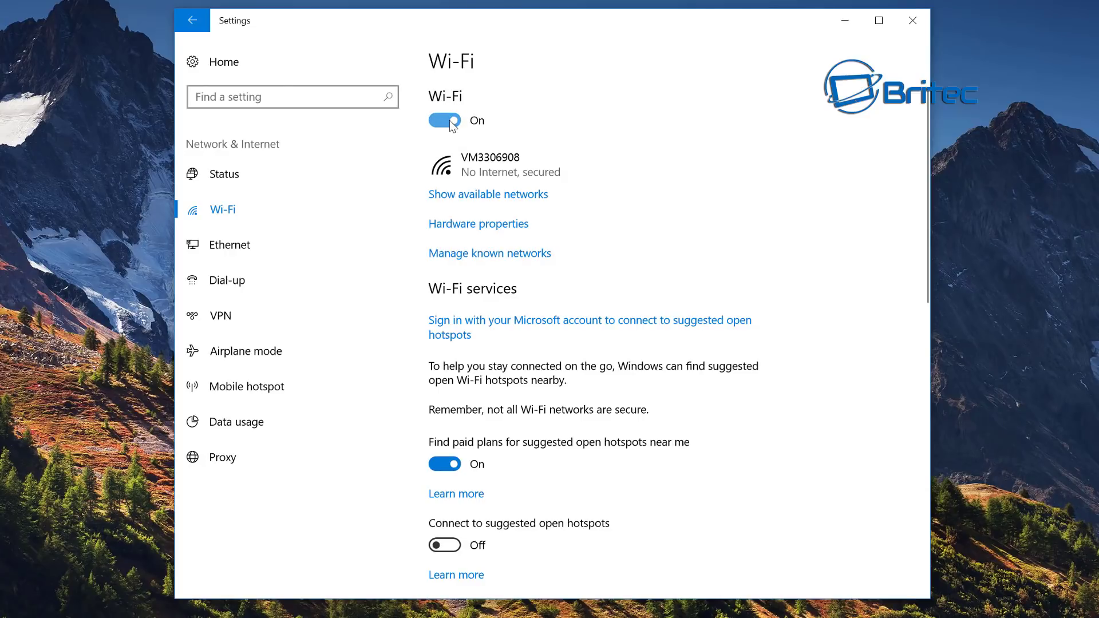
{"action": "left_click", "coordinate": [452, 122]}
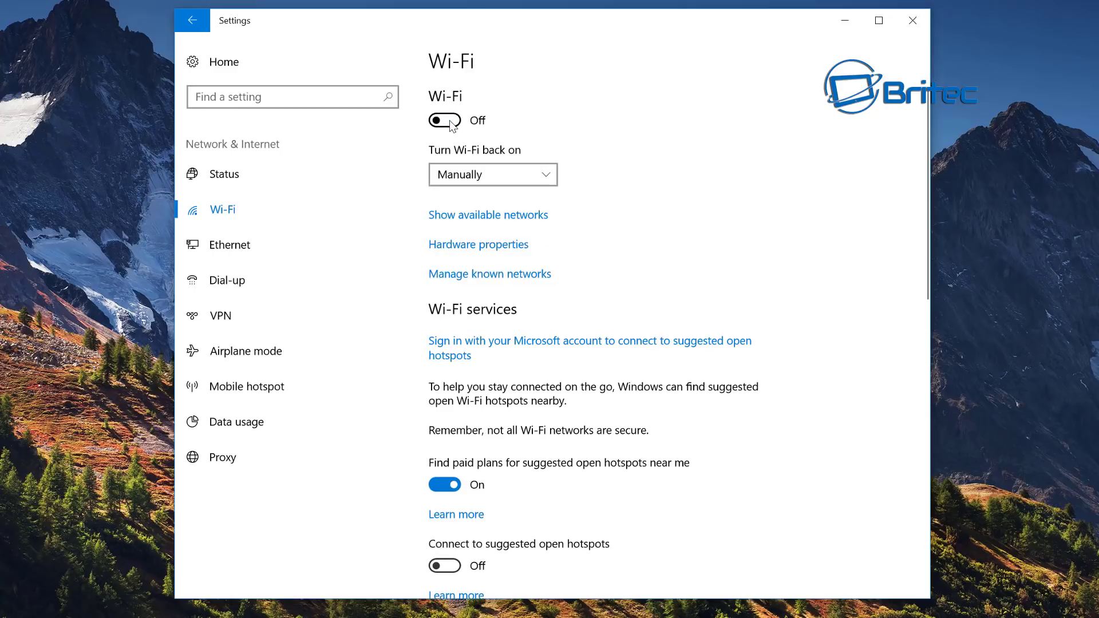
{"action": "left_click", "coordinate": [444, 121]}
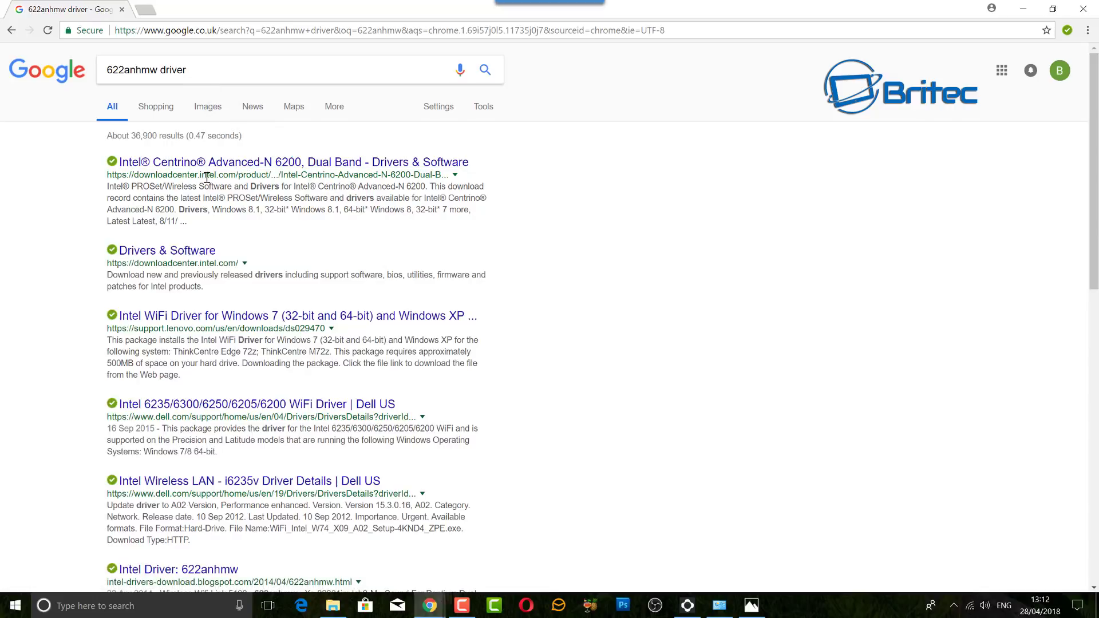
- Highlight the intel.com domain in the first Google result and open that Intel Centrino Advanced-N 6200 Drivers & Software page
{"action": "left_click_drag", "start_coordinate": [236, 174], "coordinate": [199, 175]}
{"action": "left_click", "coordinate": [210, 163]}
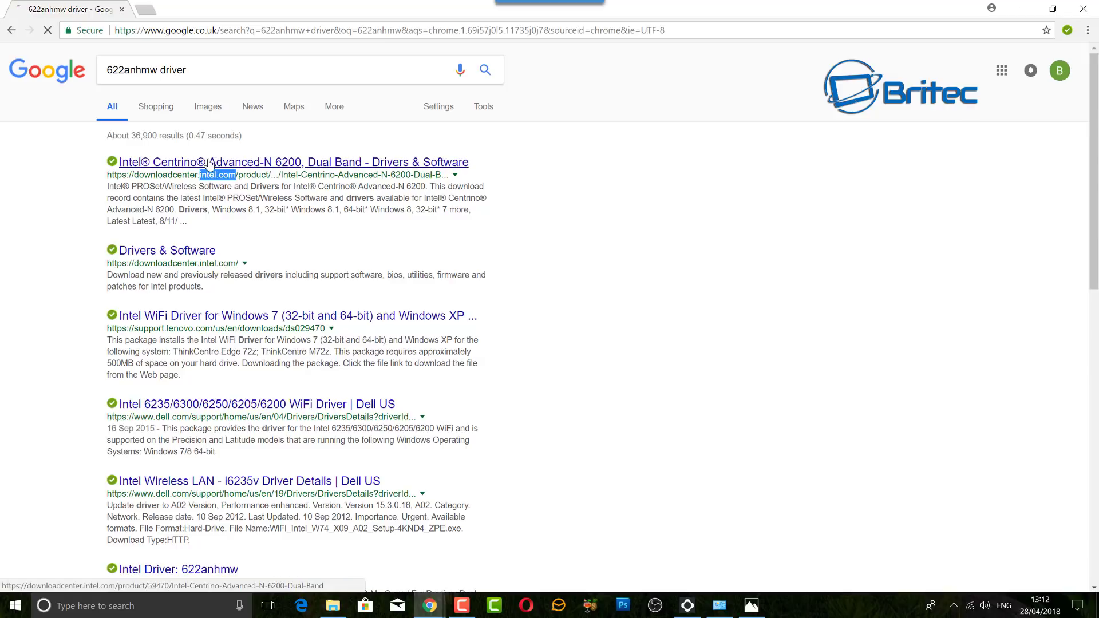
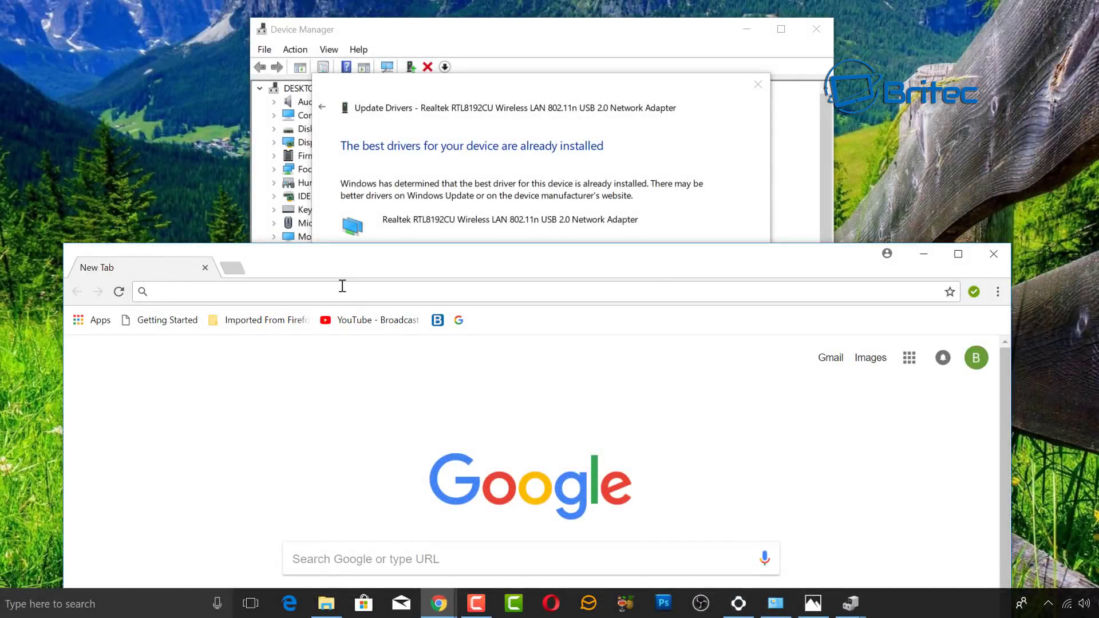
- Search Google for "realtek rtl8192cu windows 10 driver" from the new browser tab
{"action": "type", "text": "Realte"}
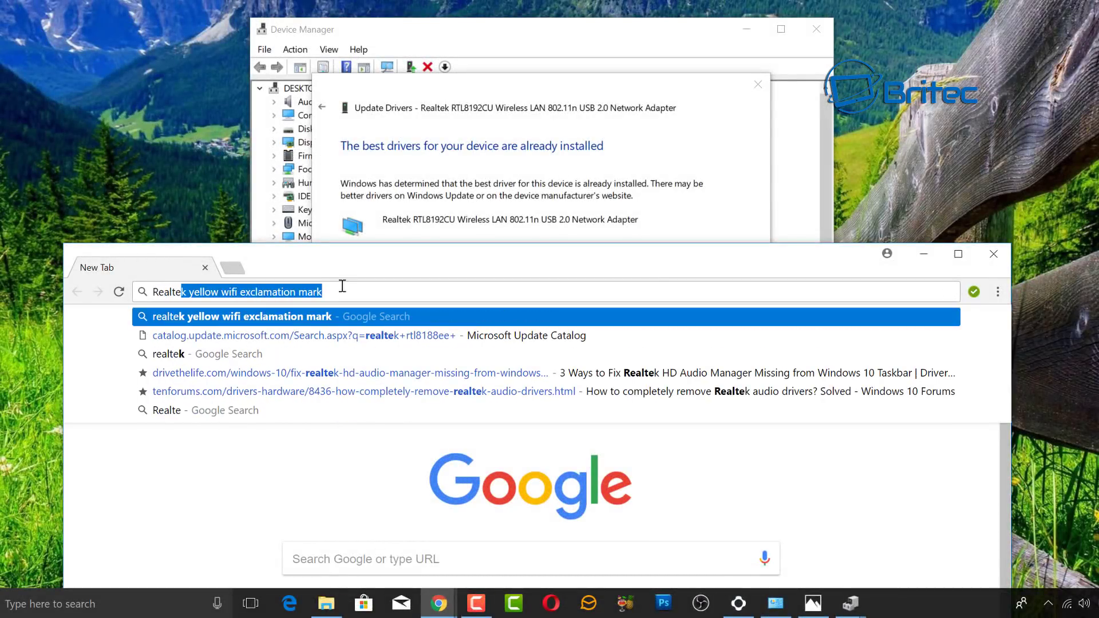
{"action": "type", "text": "k "}
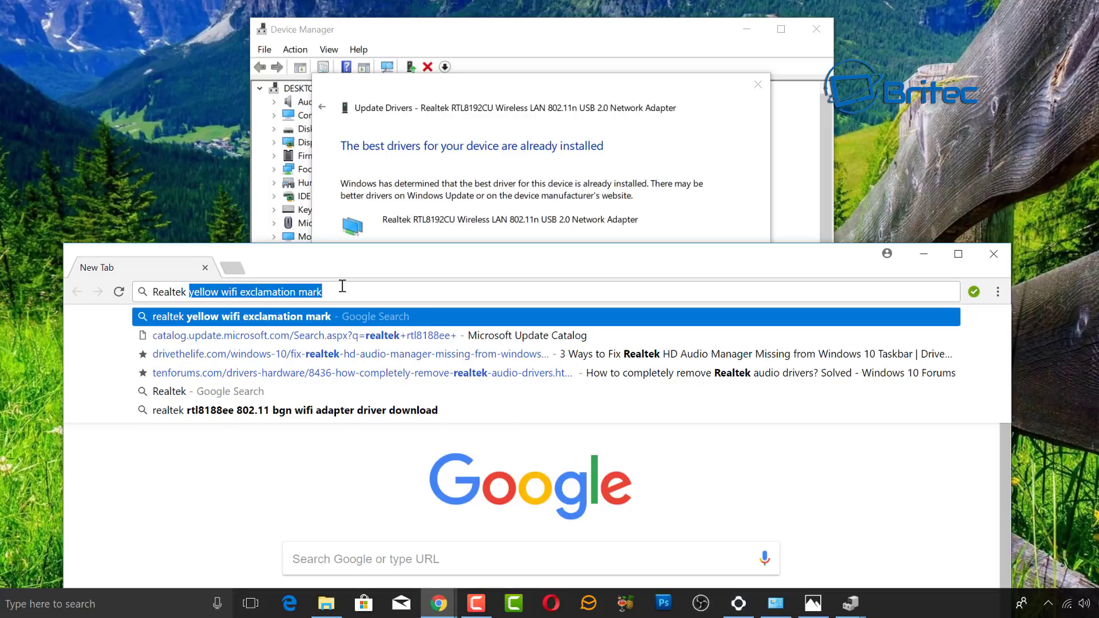
{"action": "type", "text": "T"}
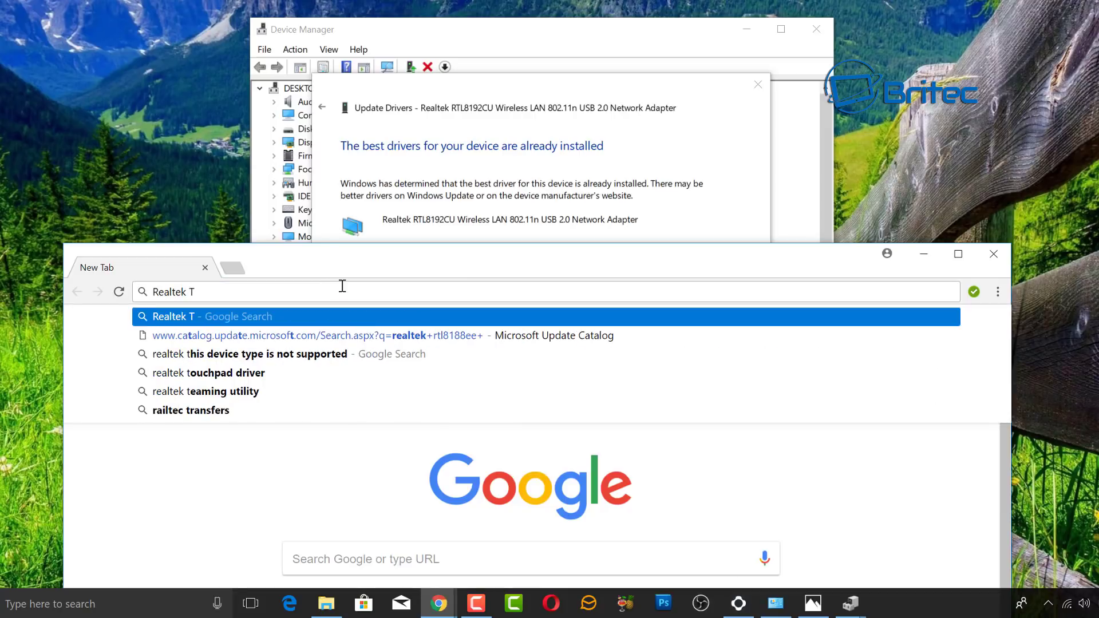
{"action": "key", "text": "BackSpace"}
{"action": "type", "text": "RT"}
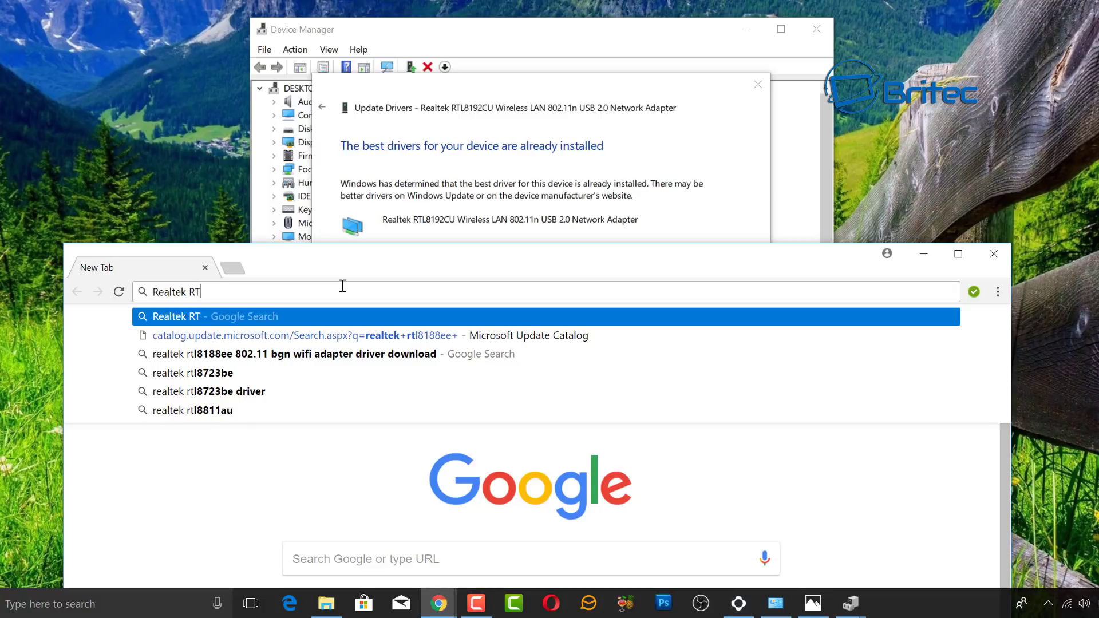
{"action": "type", "text": "L8"}
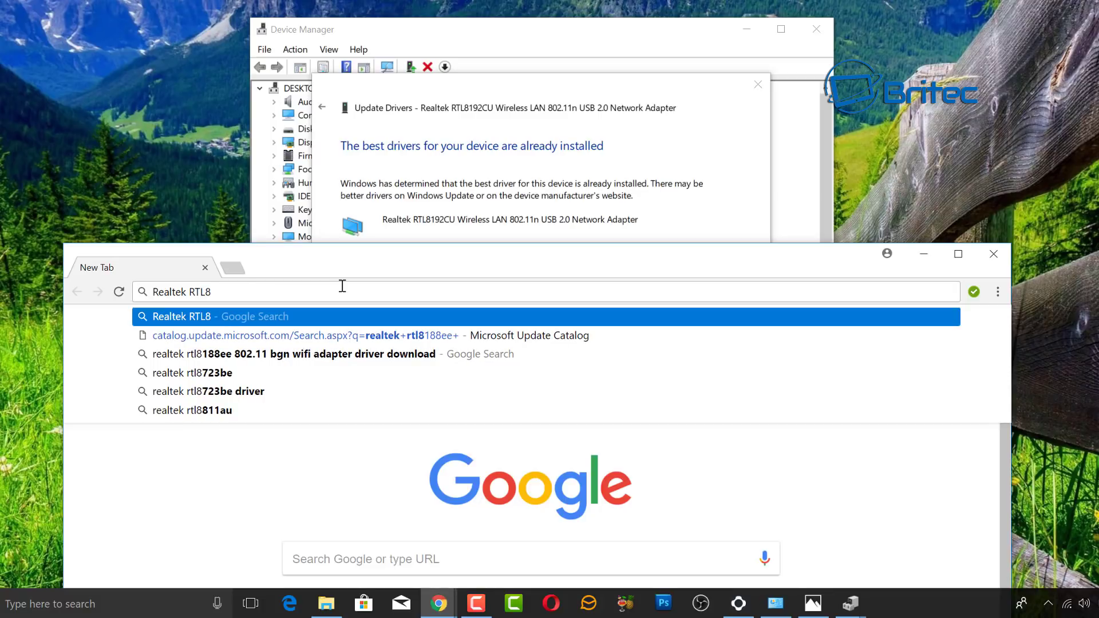
{"action": "type", "text": "192"}
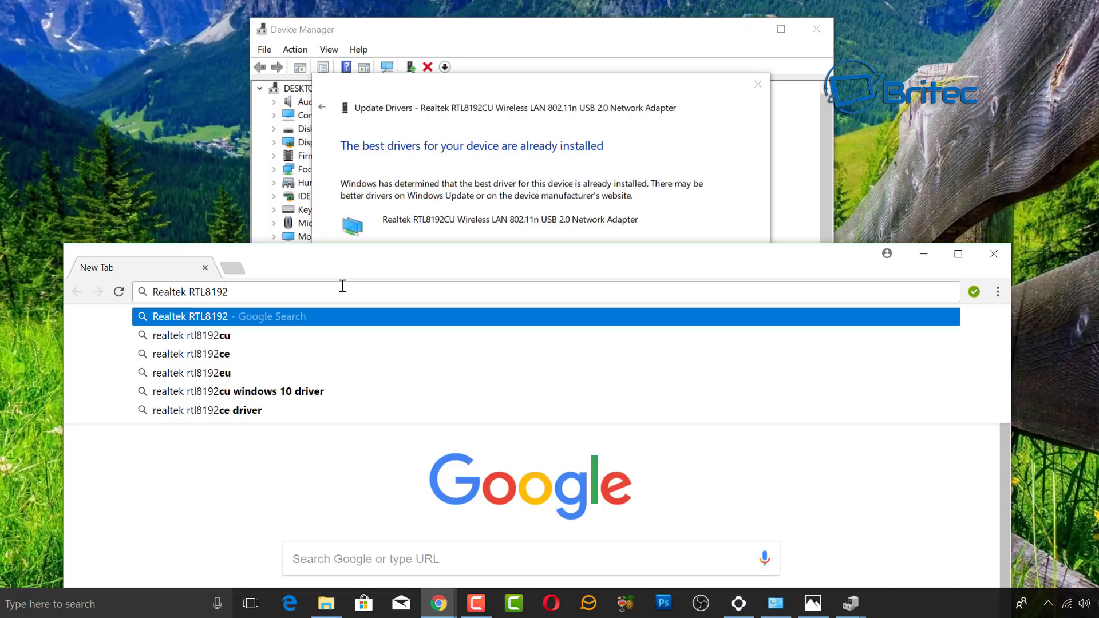
{"action": "type", "text": "CU"}
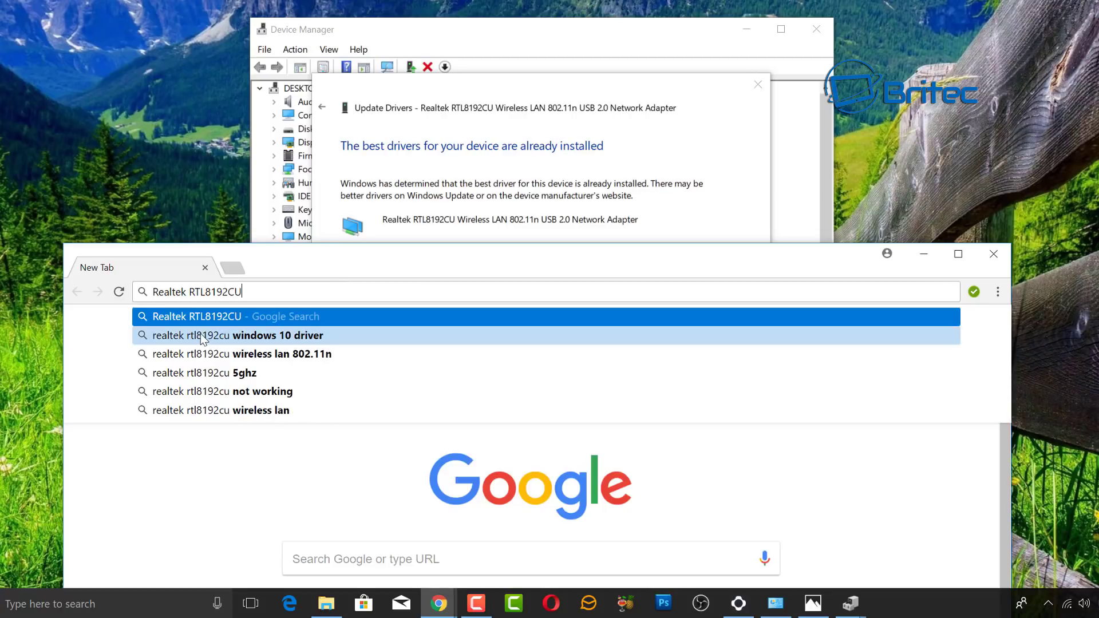
{"action": "left_click", "coordinate": [294, 337]}
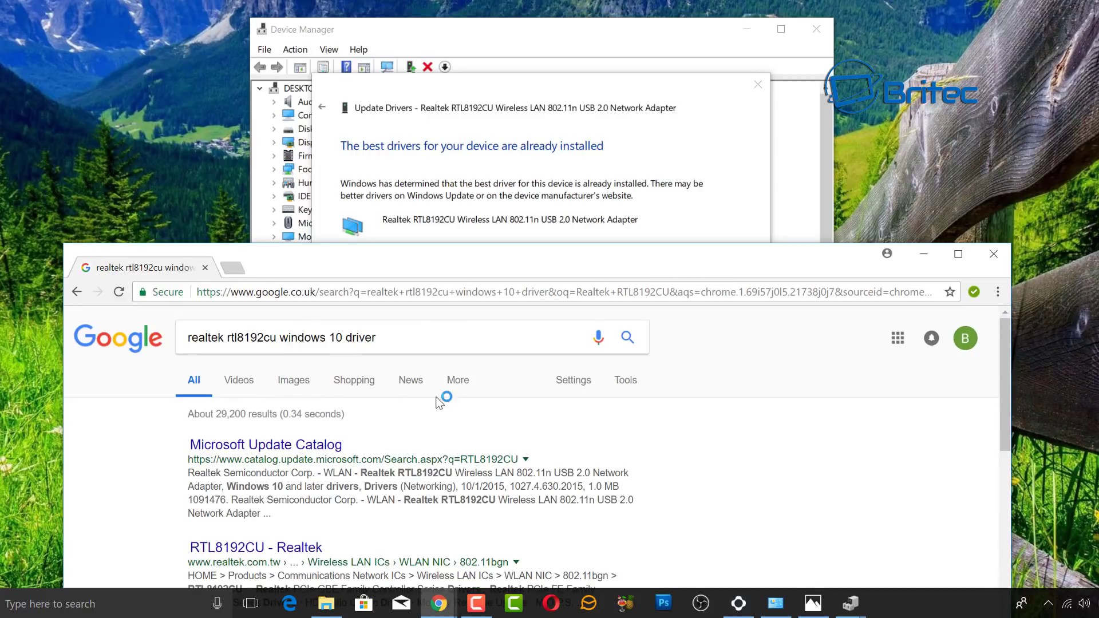
- Check the RTL8192CU drivers in the Microsoft Update Catalog, and open the RTL8192CU - Realtek page from the Google results
{"action": "left_click", "coordinate": [343, 445]}
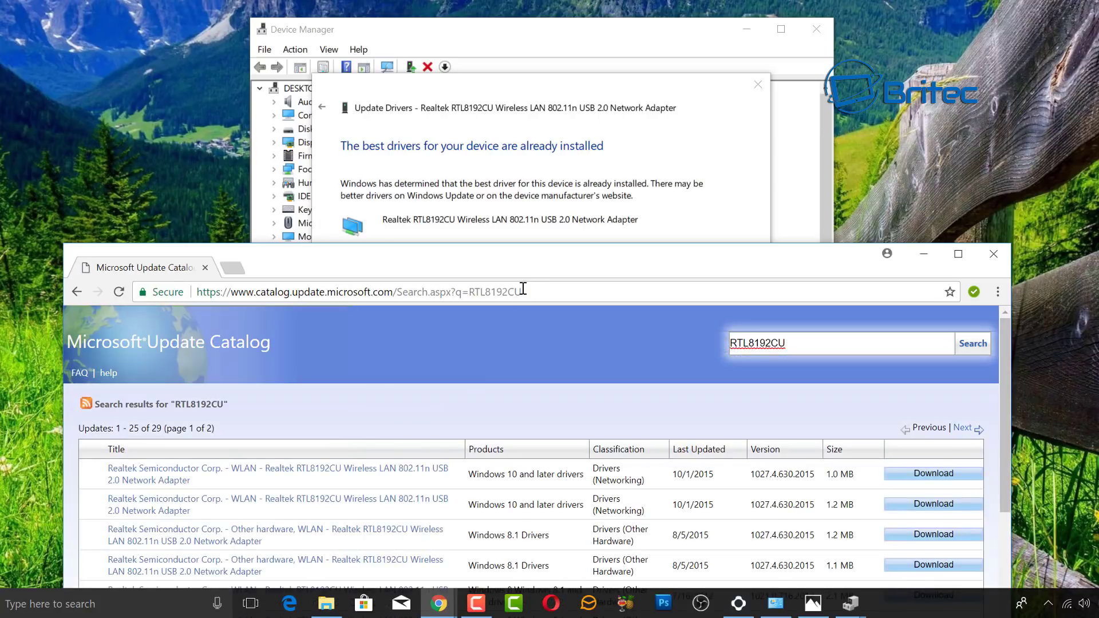
{"action": "left_click_drag", "start_coordinate": [515, 267], "coordinate": [531, 10]}
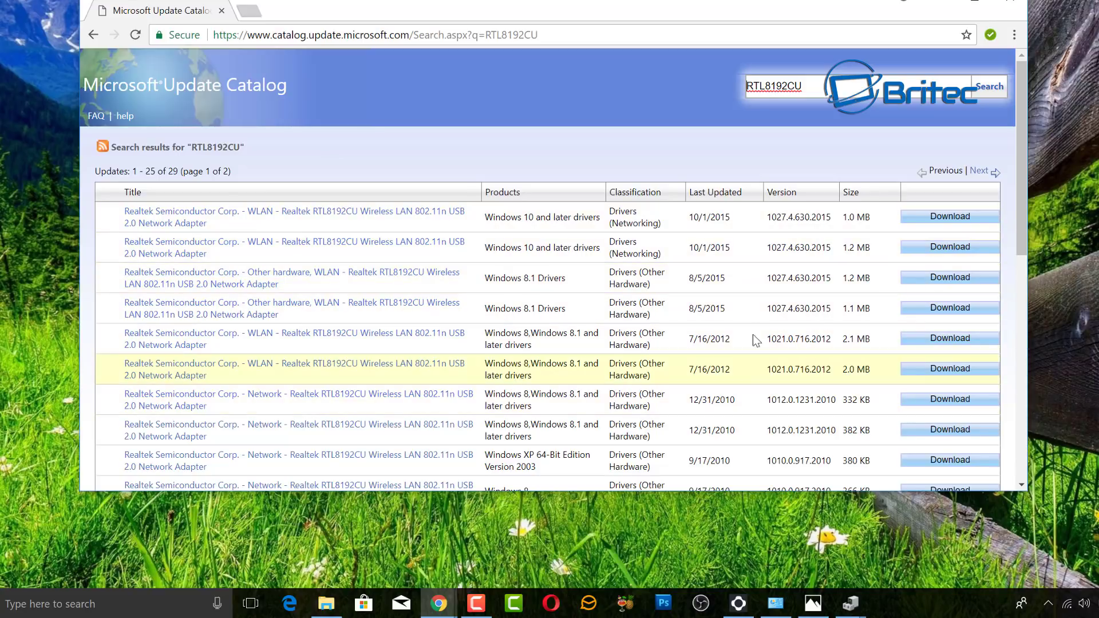
{"action": "left_click", "coordinate": [94, 35]}
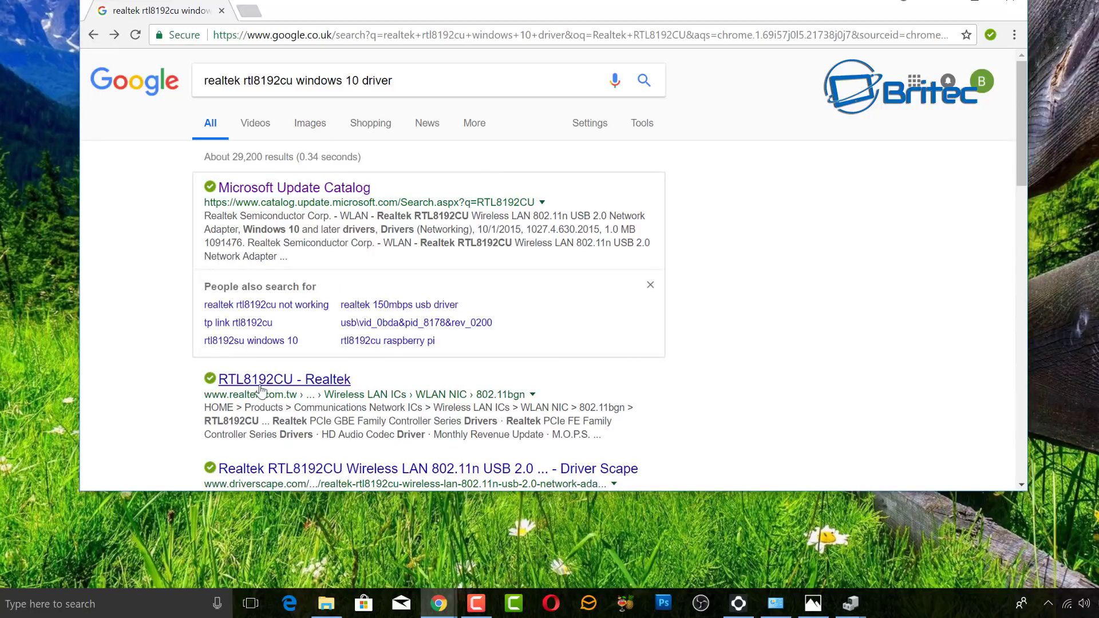
{"action": "scroll", "coordinate": [240, 381], "scroll_direction": "down", "scroll_amount": 2}
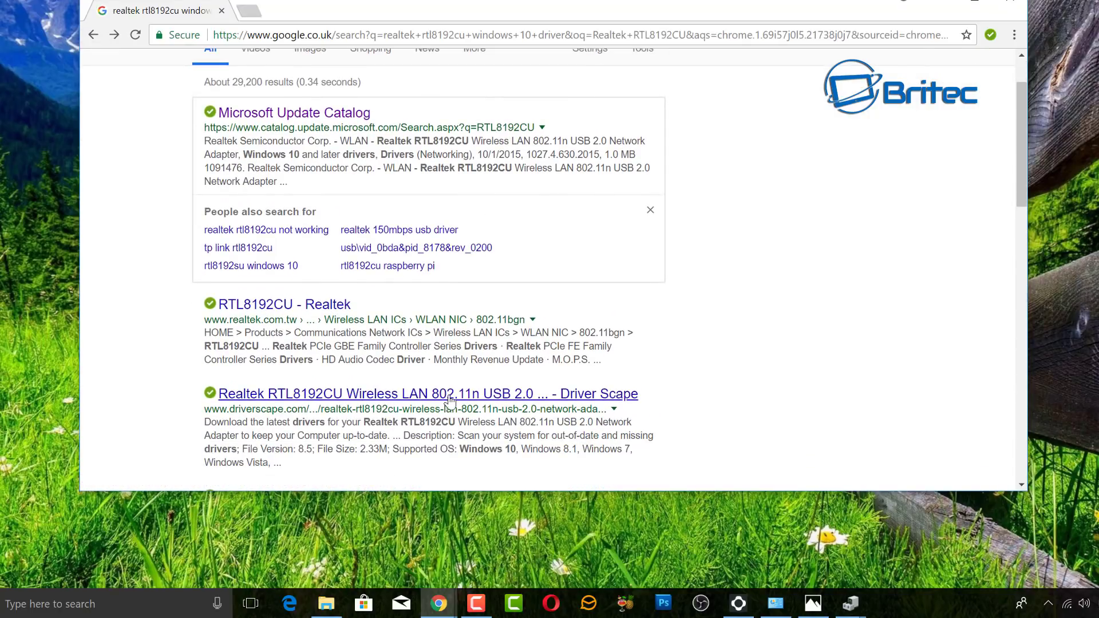
{"action": "left_click", "coordinate": [309, 307]}
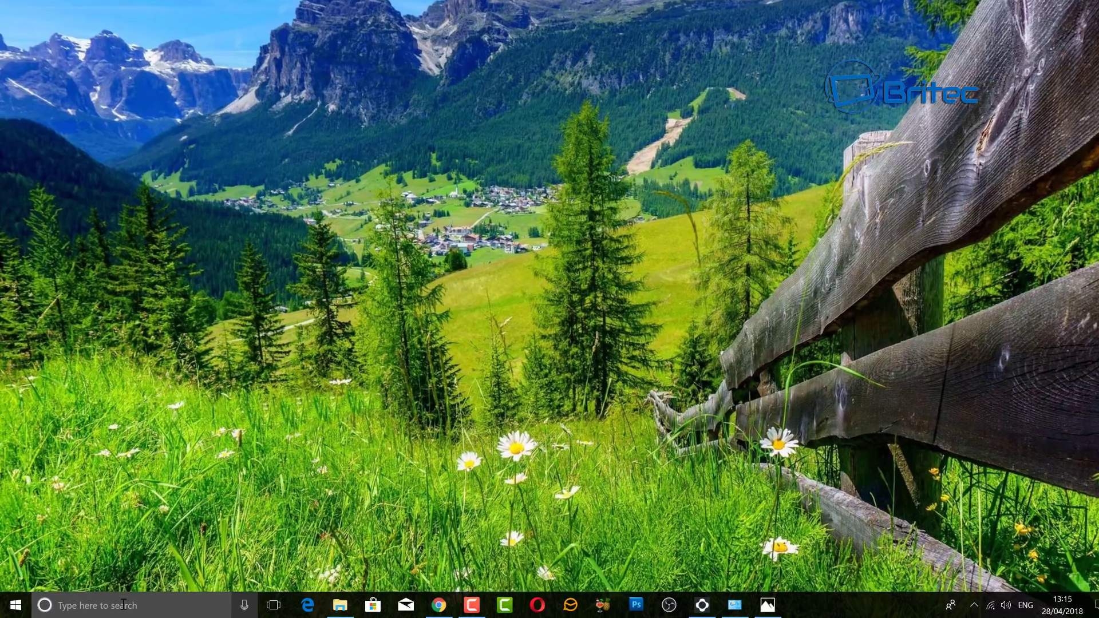
- Search Windows for "system restore", open Create a restore point, and move the System Properties window to the middle of the desktop
{"action": "left_click", "coordinate": [120, 604]}
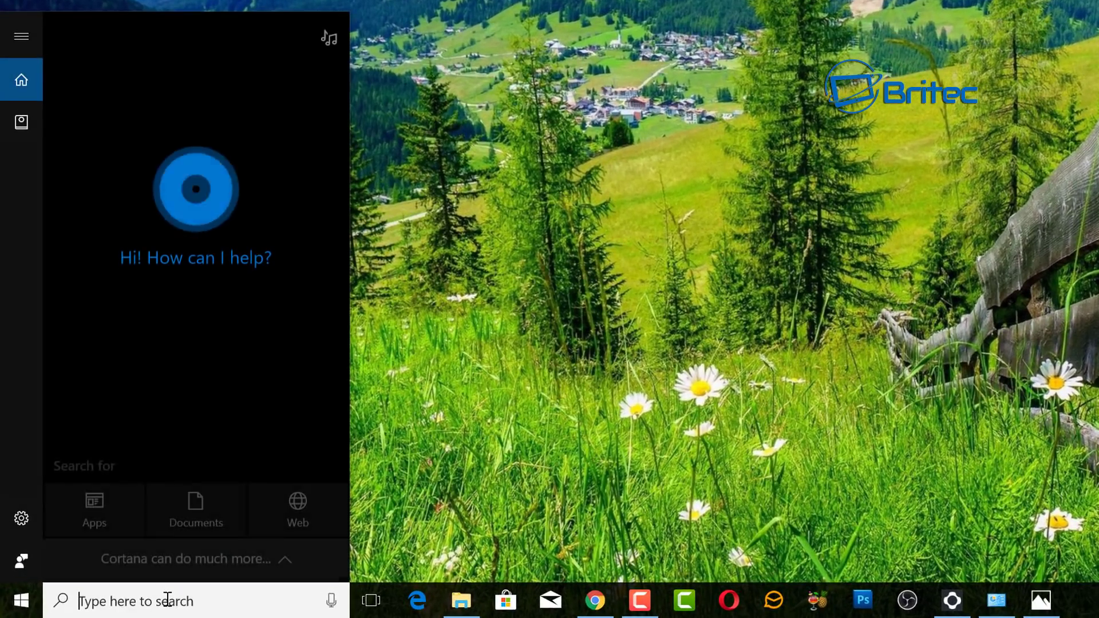
{"action": "type", "text": "syst"}
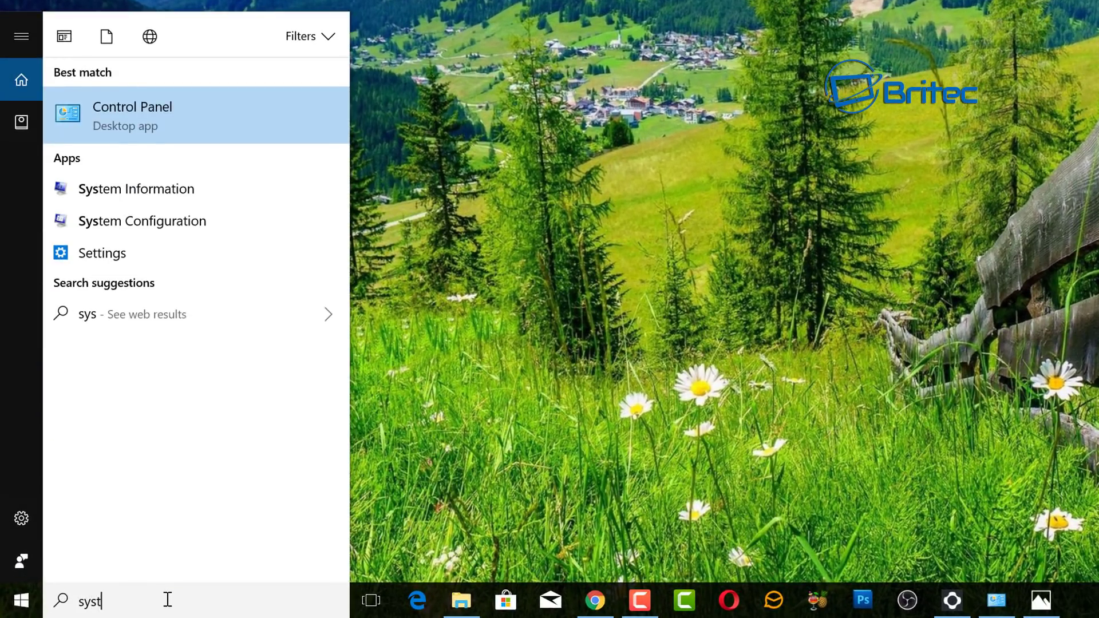
{"action": "type", "text": "em restore"}
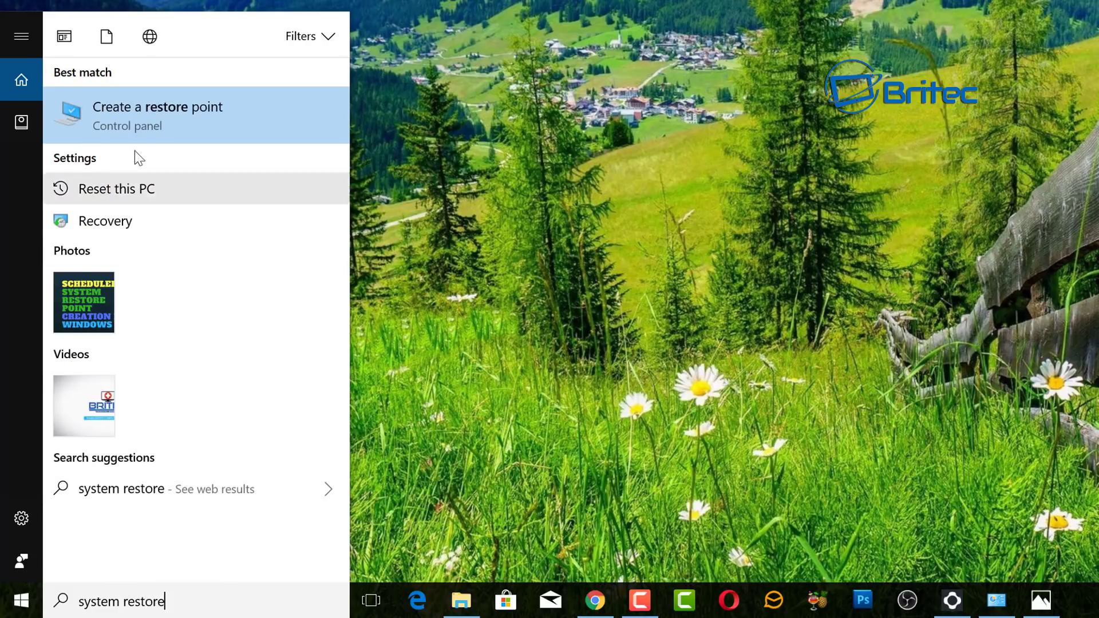
{"action": "left_click", "coordinate": [232, 136]}
{"action": "left_click_drag", "start_coordinate": [241, 26], "coordinate": [503, 86]}
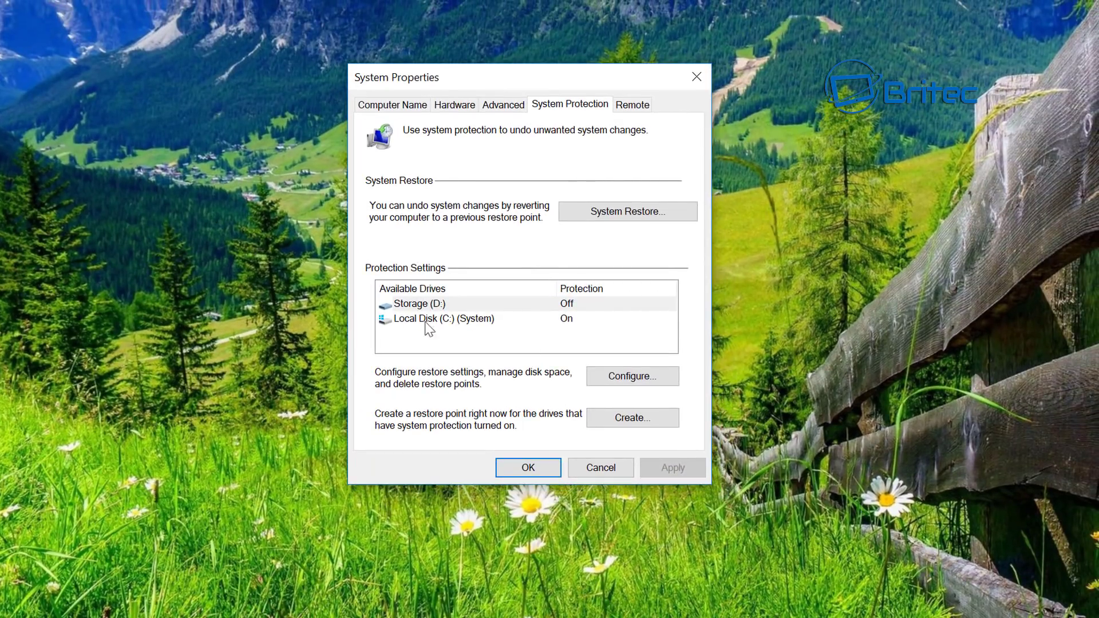
- Select Local Disk (C:), view the System Restore points using Choose a different restore point, and close the wizard and System Properties without restoring
{"action": "left_click", "coordinate": [441, 320]}
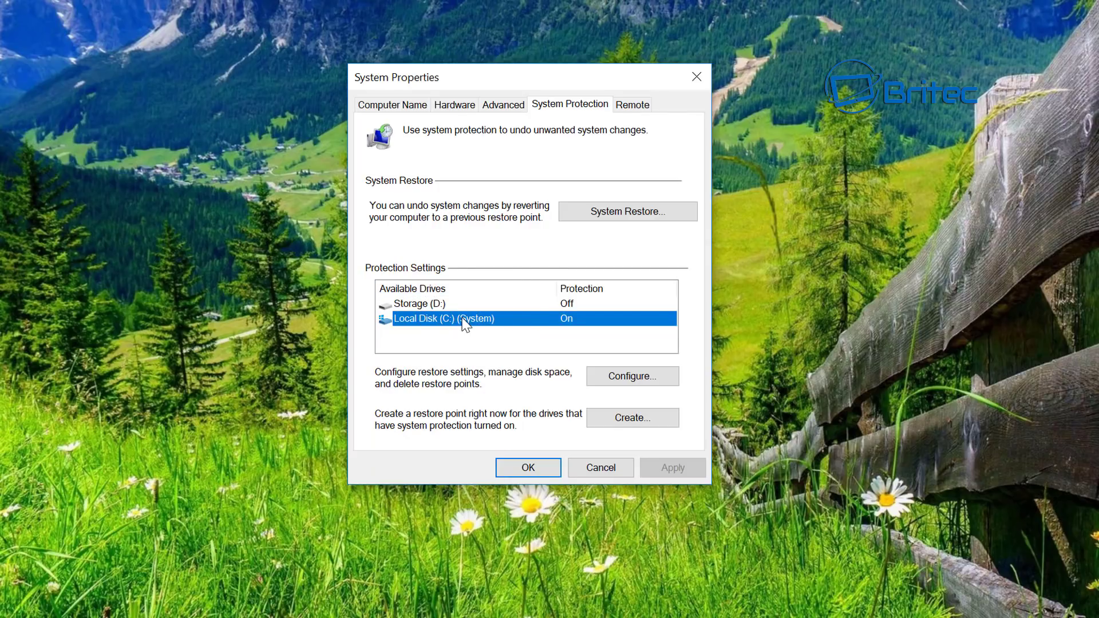
{"action": "left_click", "coordinate": [652, 216]}
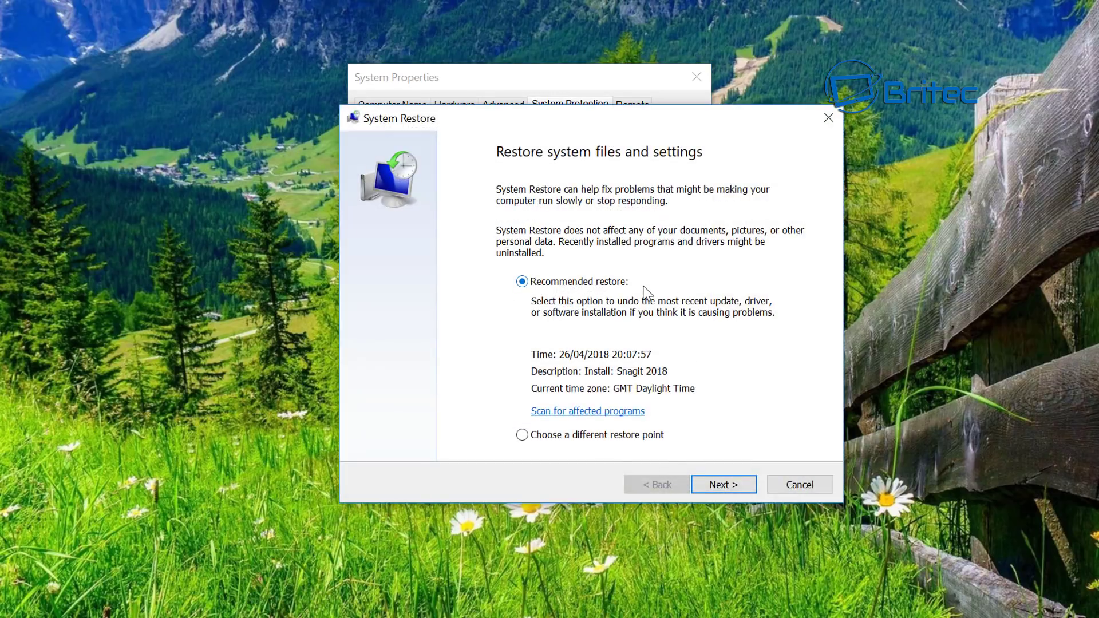
{"action": "left_click", "coordinate": [522, 436]}
{"action": "left_click", "coordinate": [736, 486]}
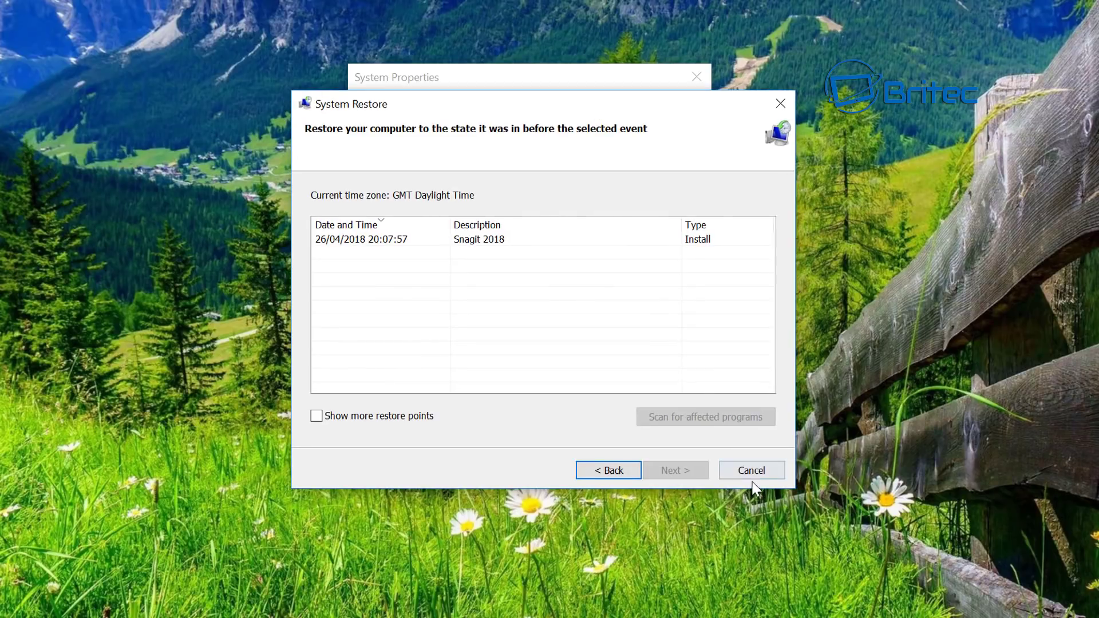
{"action": "left_click", "coordinate": [779, 484]}
{"action": "left_click", "coordinate": [696, 77]}
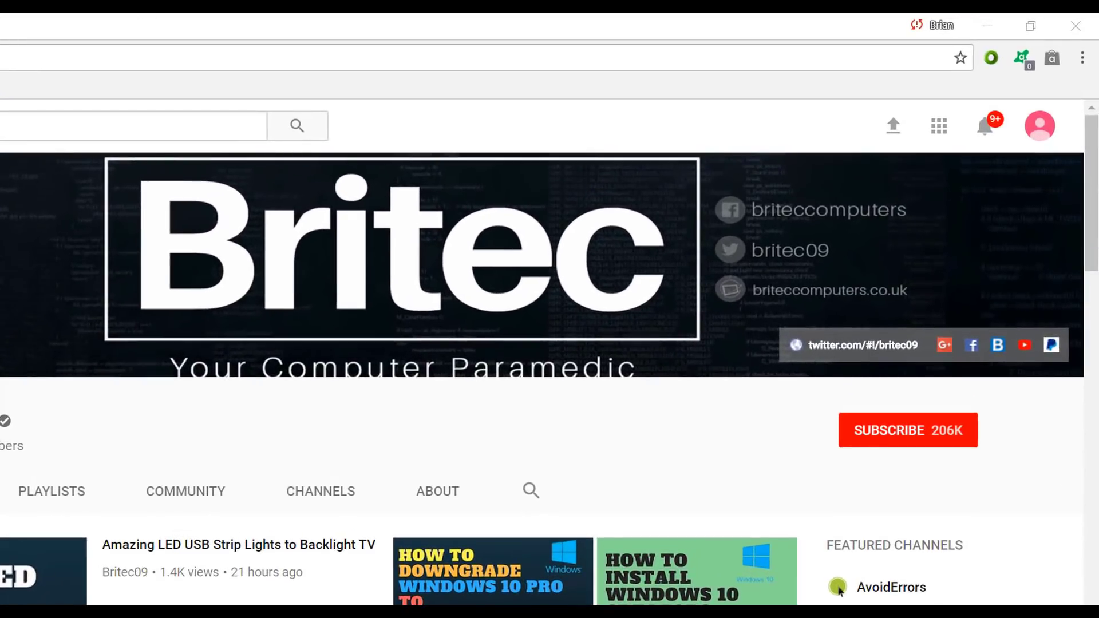
- Subscribe to the Britec channel on YouTube
{"action": "left_click", "coordinate": [920, 443]}
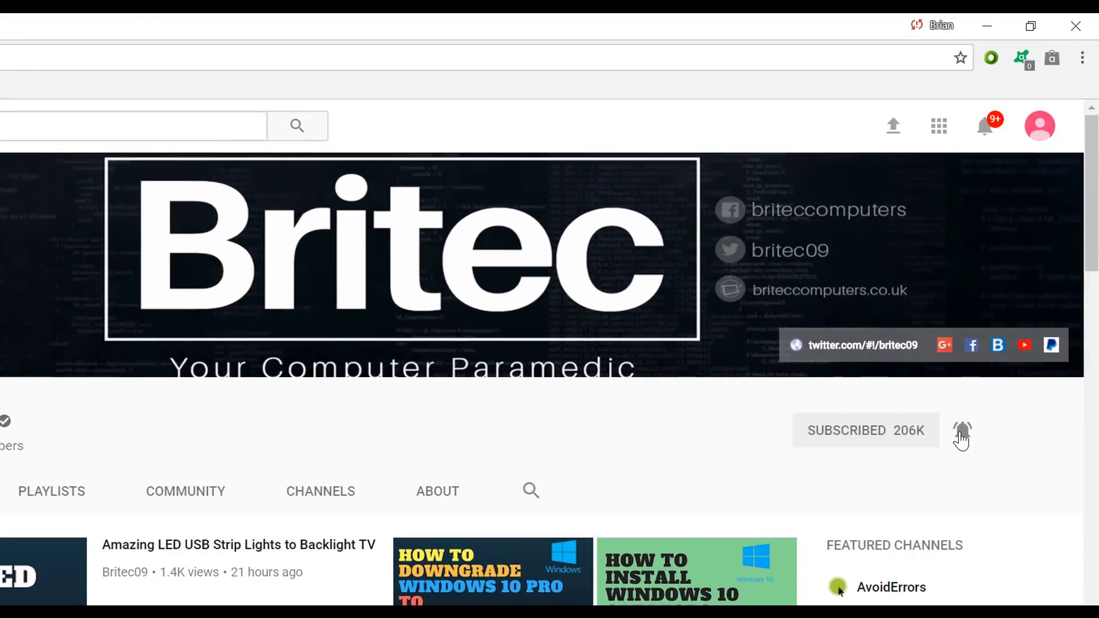